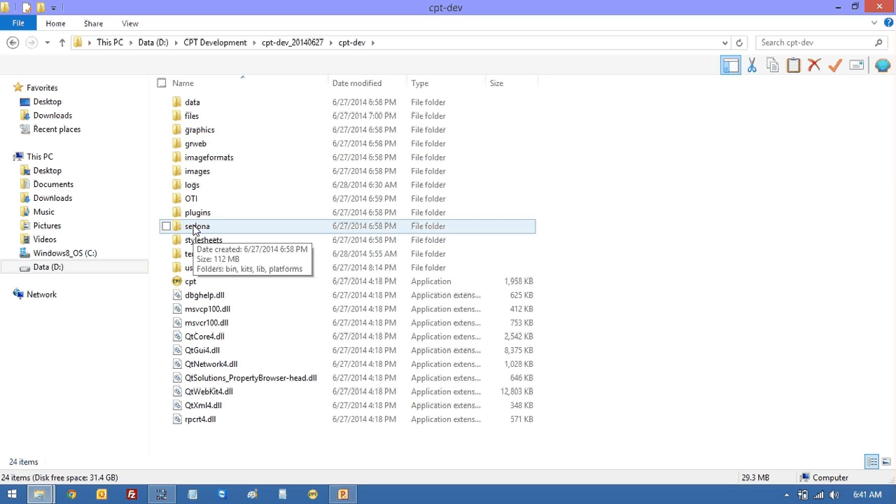
- Look inside sedona\kits, then copy the kits folder from the desktop's v1.4b32 test folder
{"action": "double_click", "coordinate": [196, 229]}
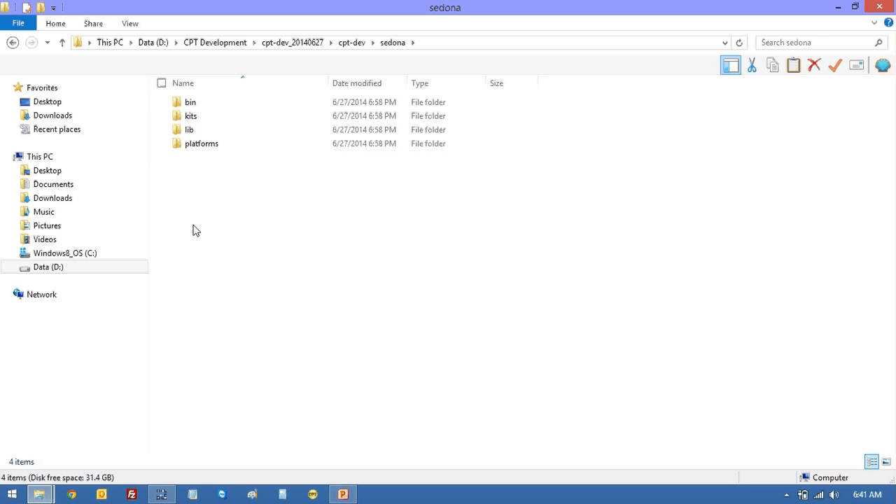
{"action": "double_click", "coordinate": [188, 122]}
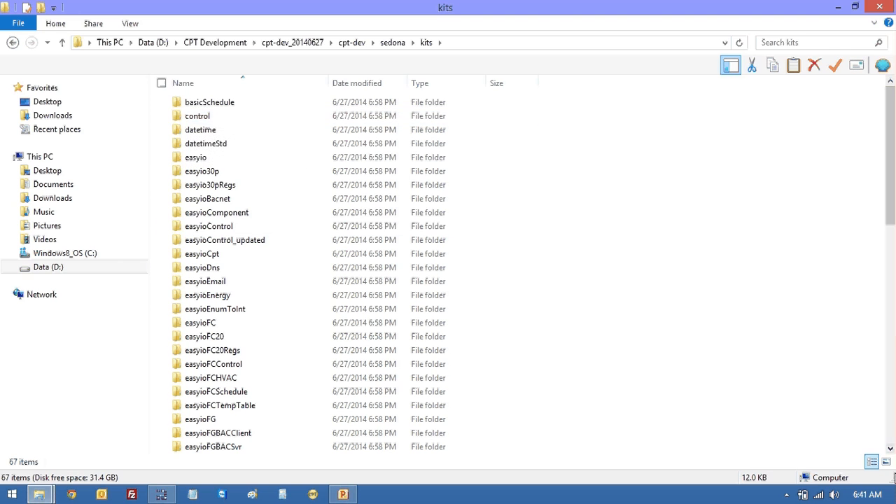
{"action": "left_click", "coordinate": [894, 494]}
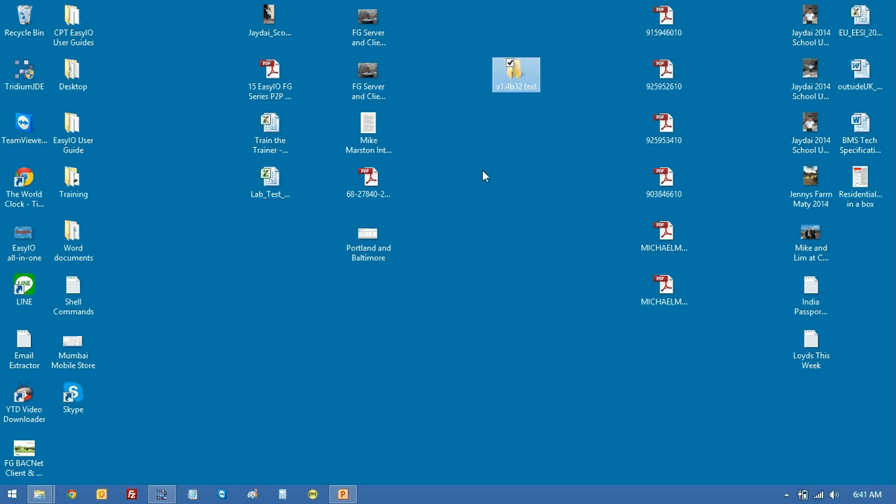
{"action": "double_click", "coordinate": [502, 75]}
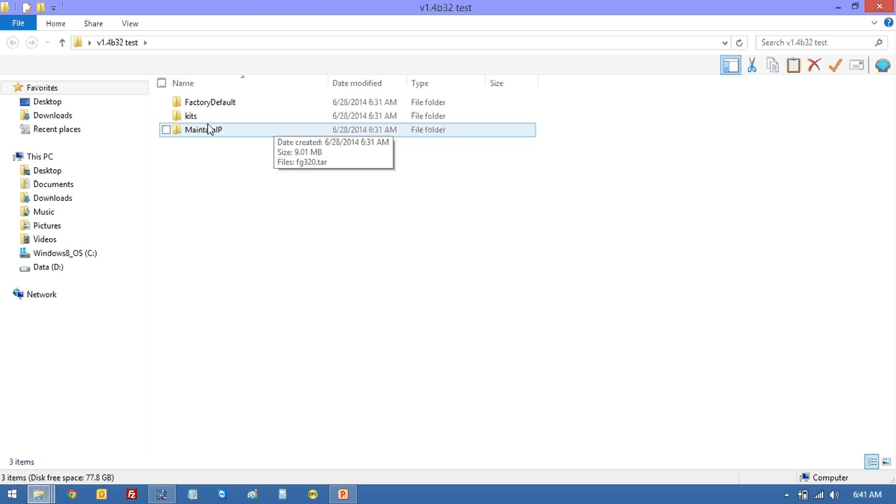
{"action": "right_click", "coordinate": [199, 117]}
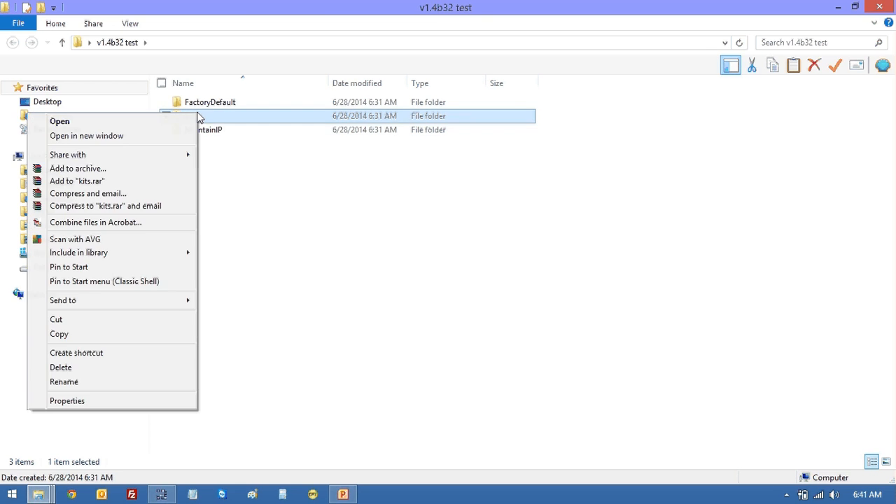
{"action": "left_click", "coordinate": [96, 336]}
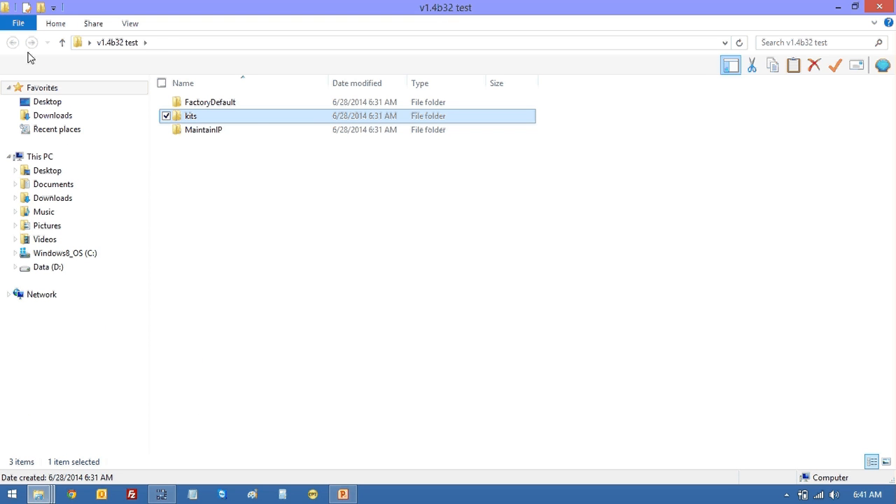
- Navigate to D:\CPT Development\cpt-dev_20140627\cpt-dev\sedona
{"action": "left_click", "coordinate": [48, 270]}
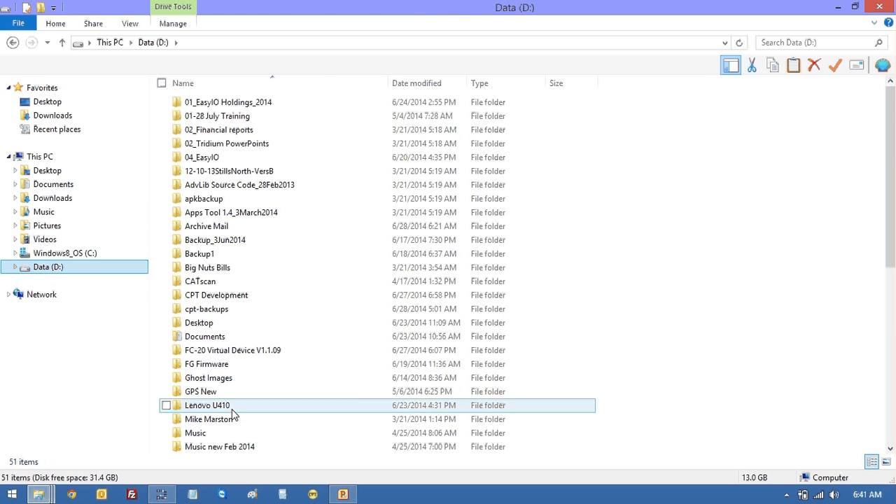
{"action": "double_click", "coordinate": [217, 295]}
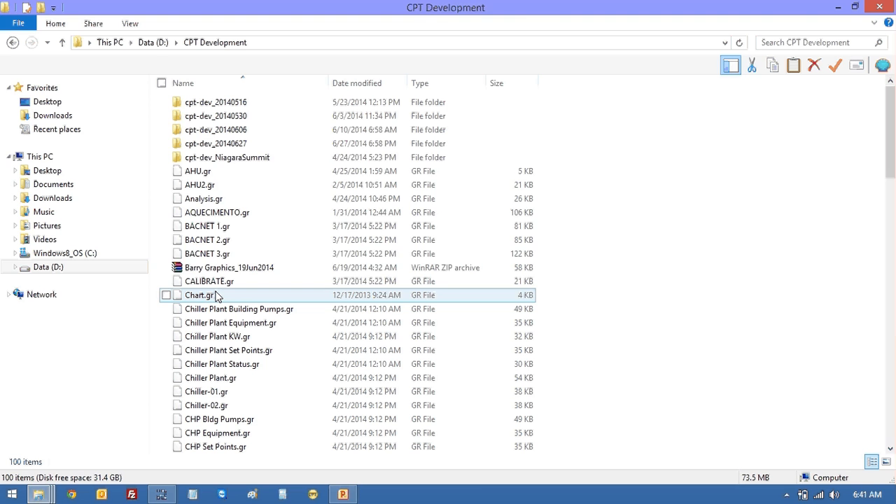
{"action": "double_click", "coordinate": [211, 144]}
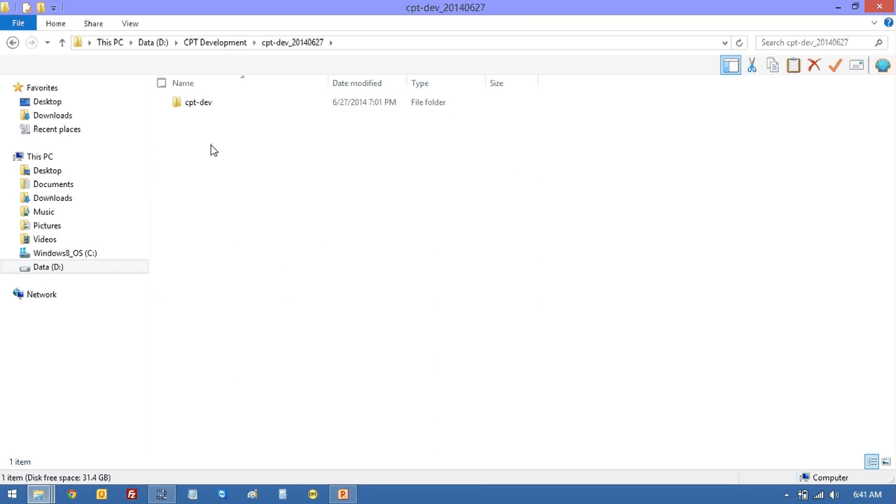
{"action": "double_click", "coordinate": [207, 105]}
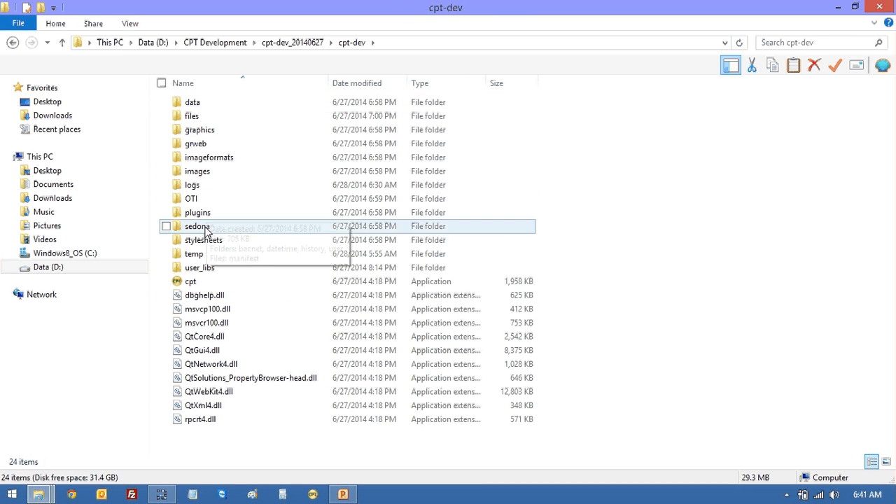
{"action": "double_click", "coordinate": [207, 231]}
- Paste kits into sedona, replacing the 11 same-named files, and open the merged kits folder
{"action": "right_click", "coordinate": [627, 191]}
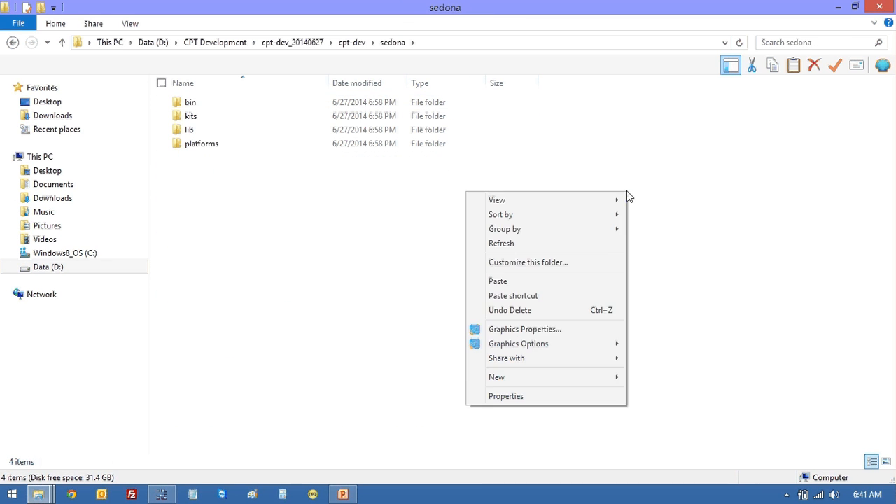
{"action": "left_click", "coordinate": [541, 280]}
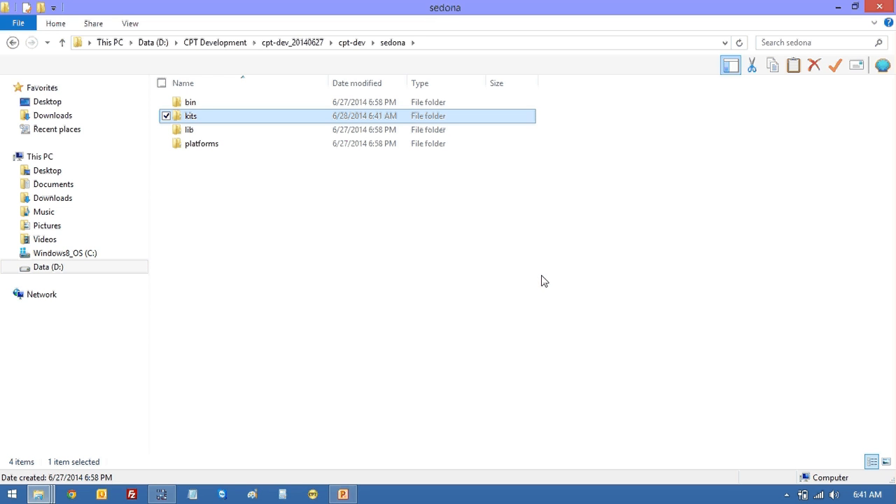
{"action": "right_click", "coordinate": [544, 281]}
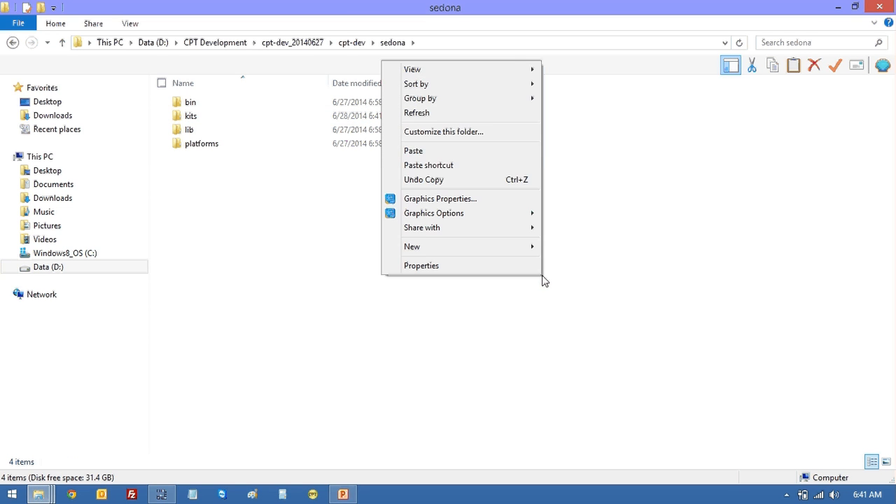
{"action": "left_click", "coordinate": [488, 155]}
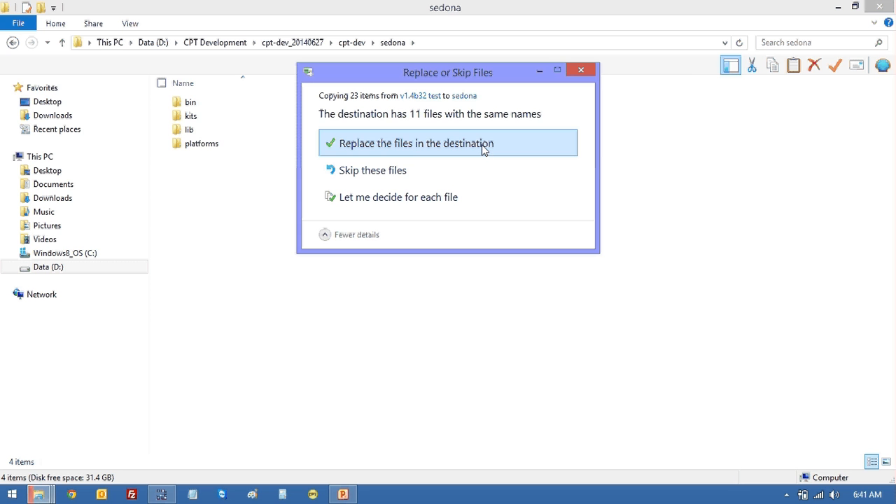
{"action": "left_click", "coordinate": [481, 145]}
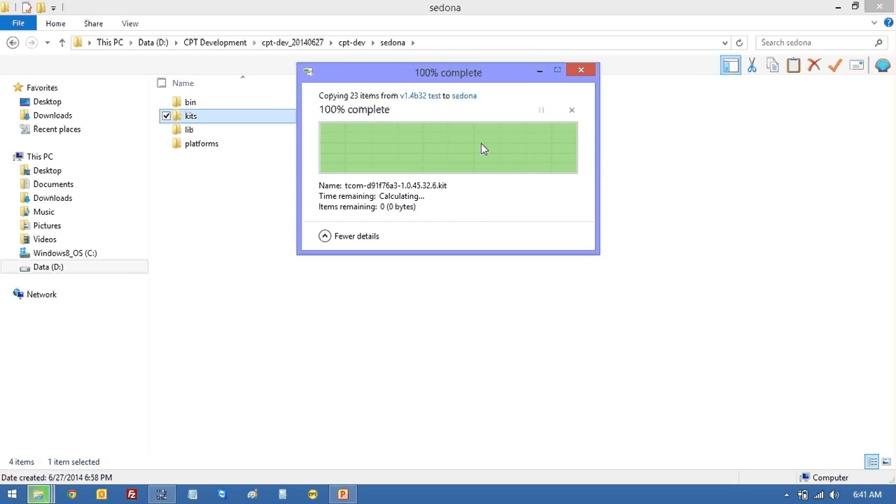
{"action": "double_click", "coordinate": [199, 119]}
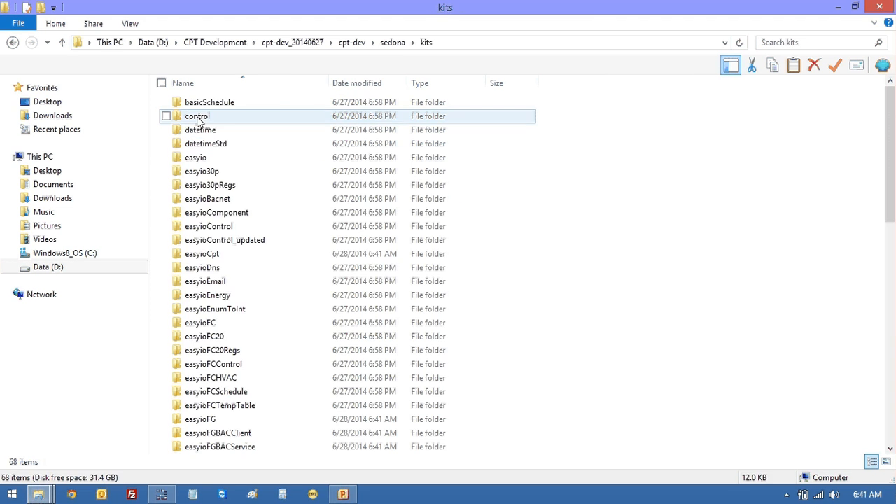
- Inspect the new easyioFGBACService kit folder inside kits
{"action": "left_click", "coordinate": [250, 447]}
{"action": "double_click", "coordinate": [250, 447]}
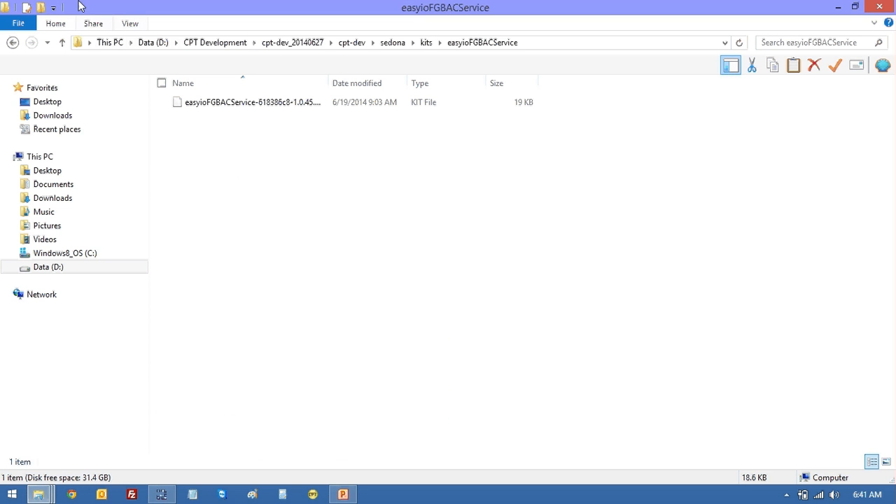
{"action": "left_click", "coordinate": [13, 43]}
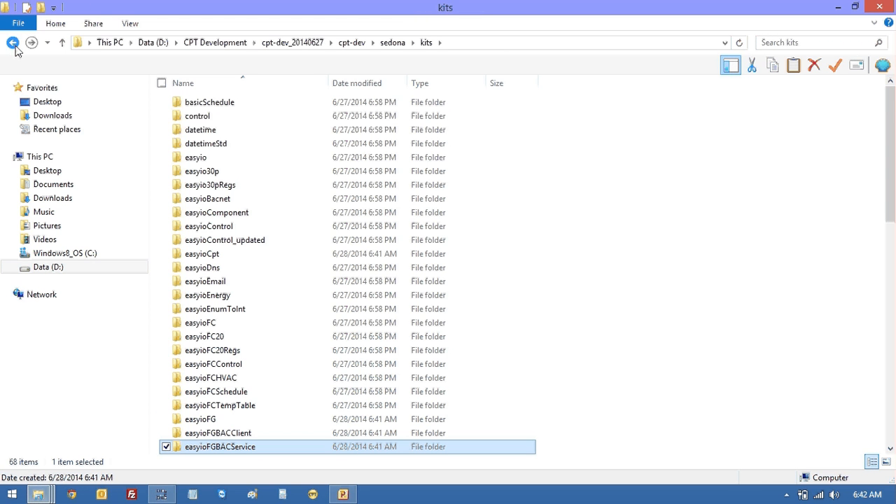
- Navigate to D:\Niagara\Niagara-3.8.37\sedona
{"action": "left_click", "coordinate": [33, 270]}
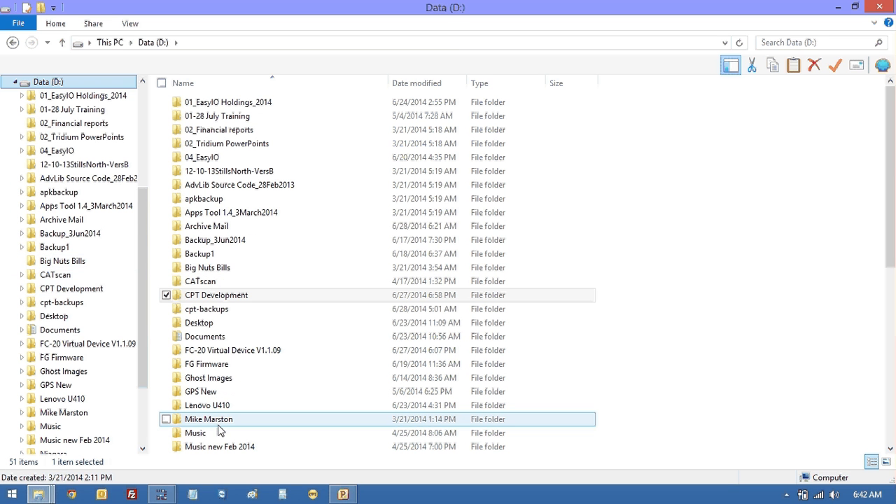
{"action": "left_click", "coordinate": [891, 452]}
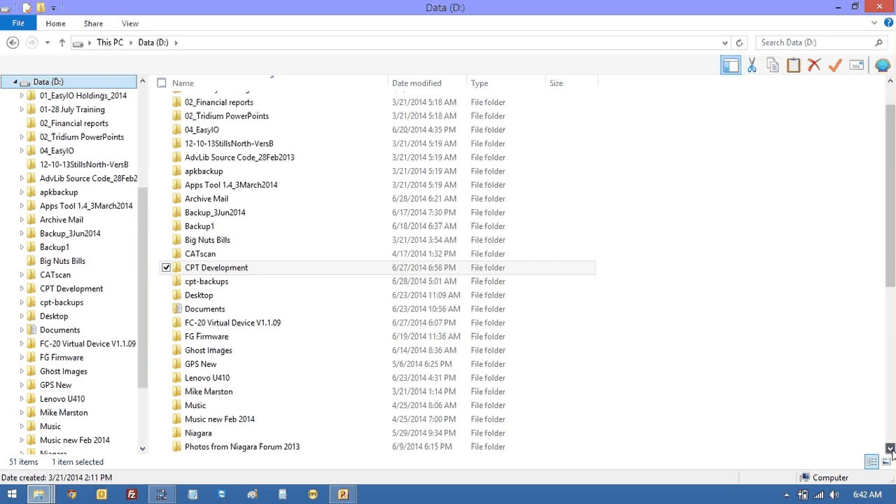
{"action": "double_click", "coordinate": [178, 396]}
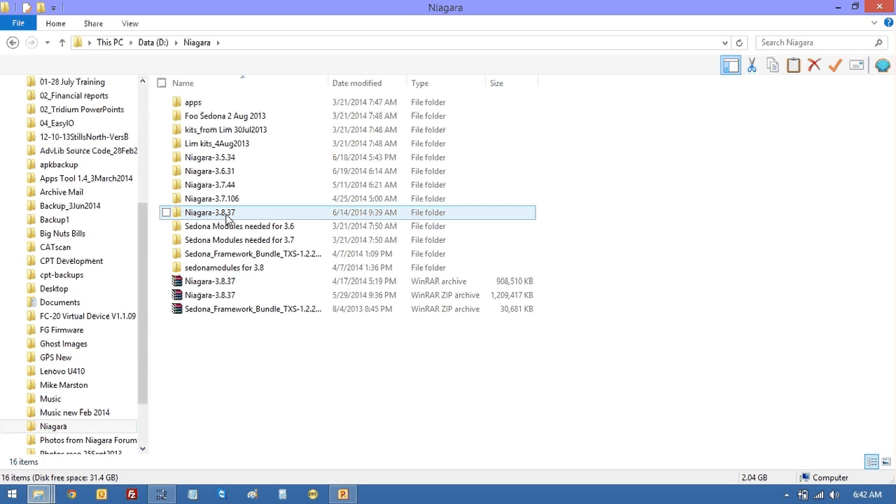
{"action": "double_click", "coordinate": [229, 219]}
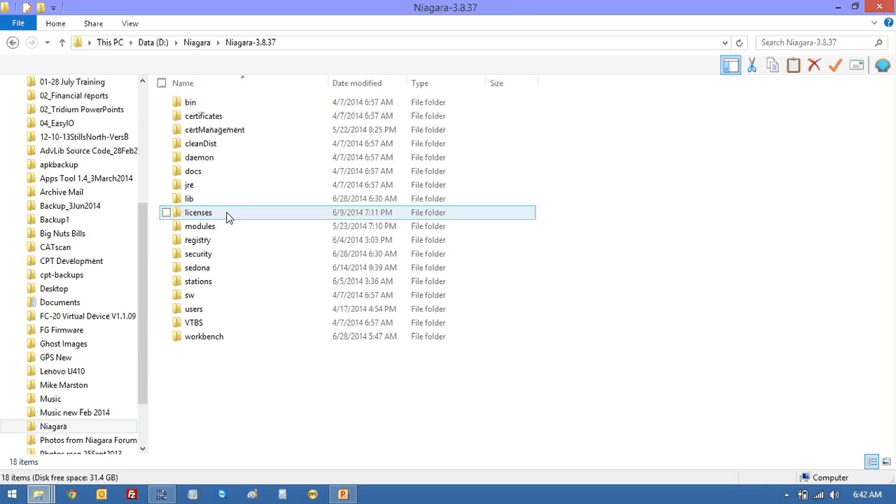
{"action": "double_click", "coordinate": [203, 269]}
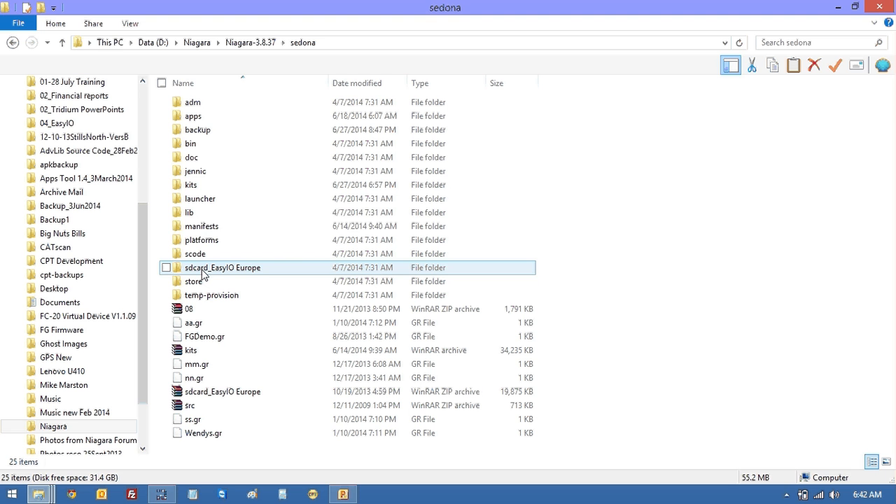
- Paste kits there, replacing the 11 same-named files, and close Explorer
{"action": "right_click", "coordinate": [652, 140]}
{"action": "left_click", "coordinate": [536, 229]}
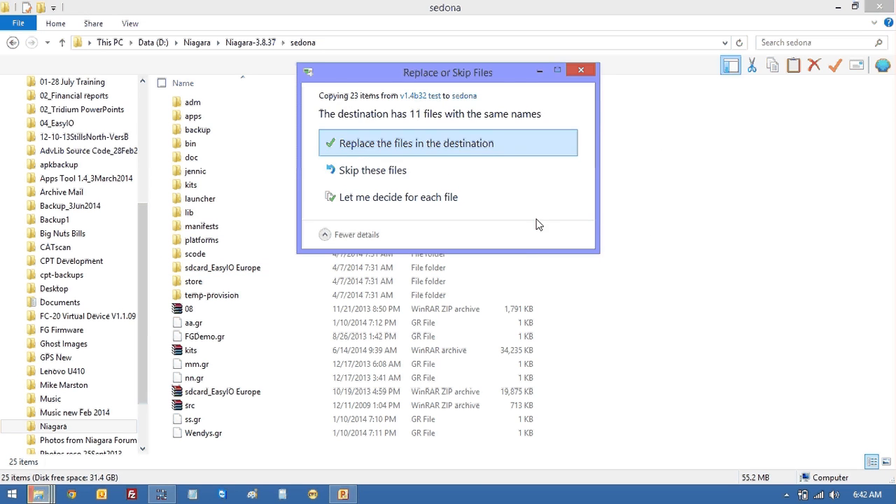
{"action": "left_click", "coordinate": [491, 145]}
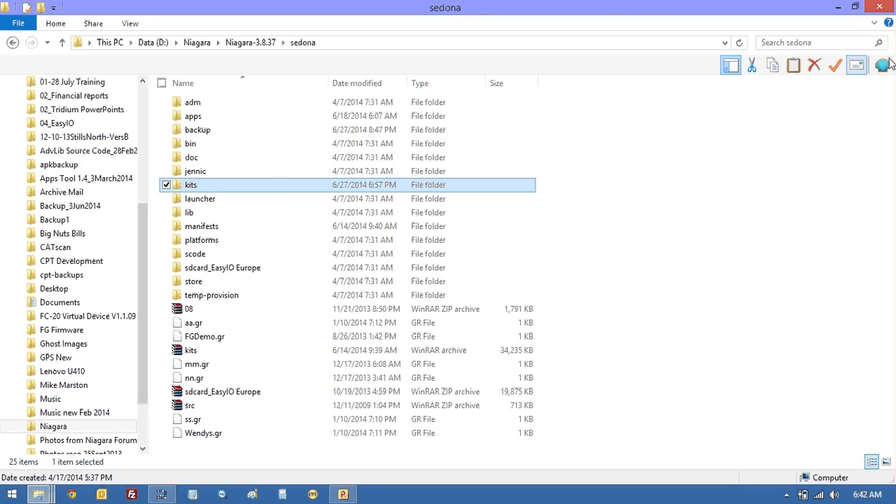
{"action": "left_click", "coordinate": [882, 6]}
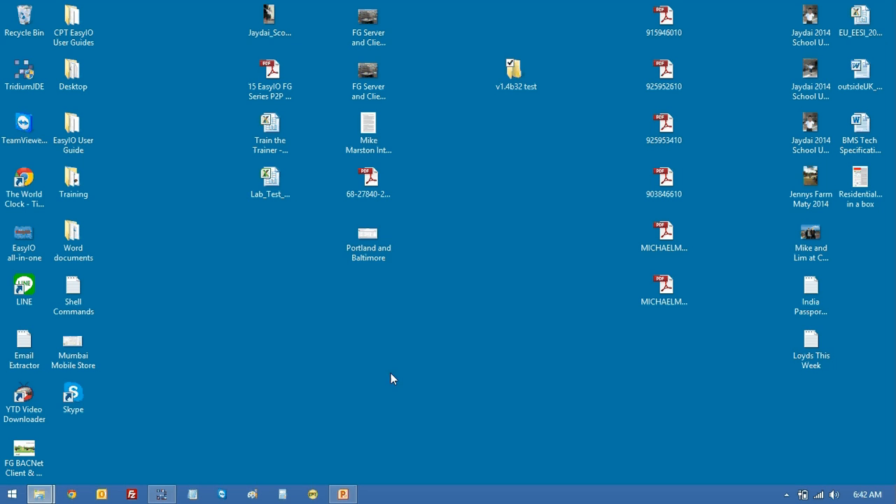
- Launch the JDE for Niagara-3.8.37 from Tridium JDE Tools and bring CPT Tools forward
{"action": "left_click", "coordinate": [161, 494]}
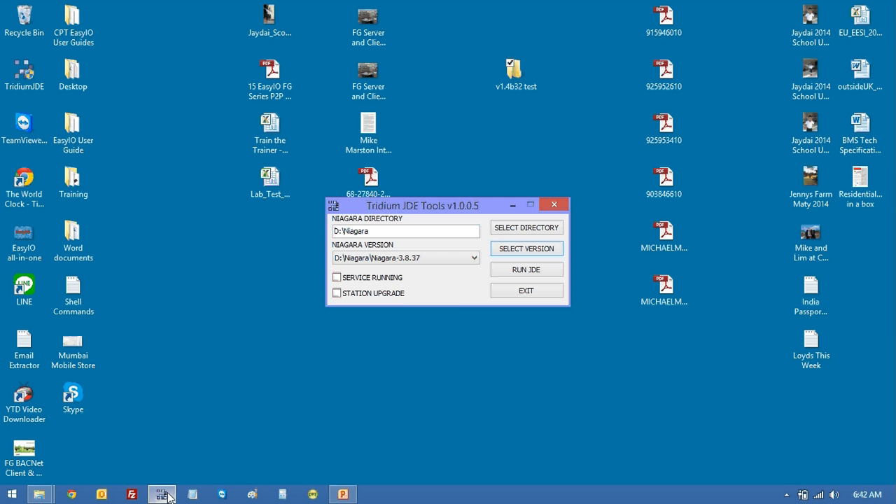
{"action": "left_click", "coordinate": [519, 269]}
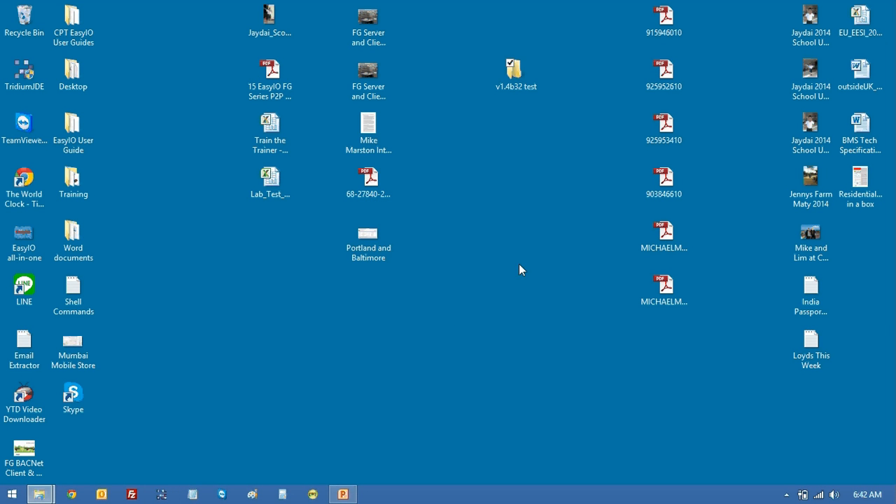
{"action": "left_click", "coordinate": [314, 495]}
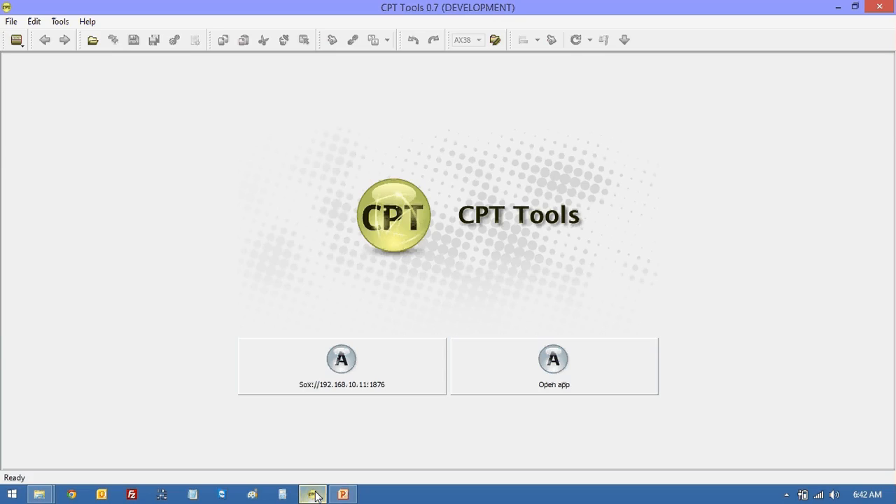
- Check the CPT Tools 0.7 version and confirm the AX38 data folder is D:/Niagara/Niagara-3.8.37/sedona
{"action": "left_click", "coordinate": [86, 21]}
{"action": "left_click", "coordinate": [97, 52]}
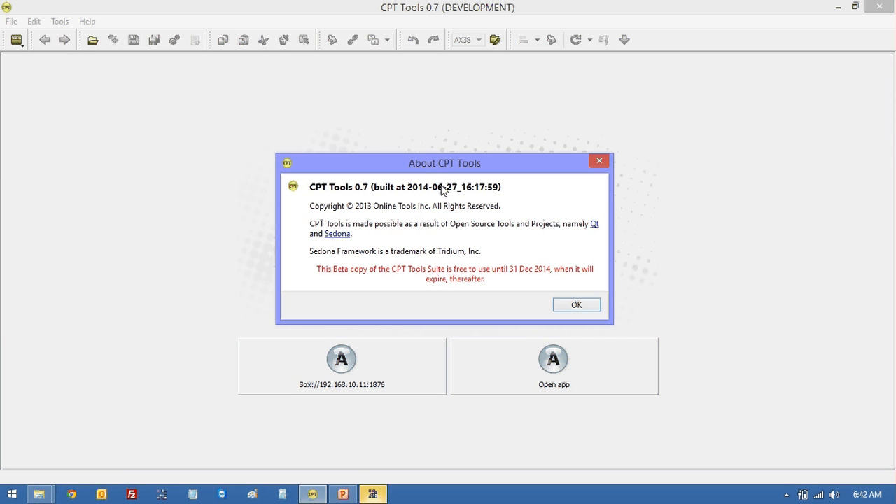
{"action": "left_click", "coordinate": [600, 162]}
{"action": "left_click", "coordinate": [495, 39]}
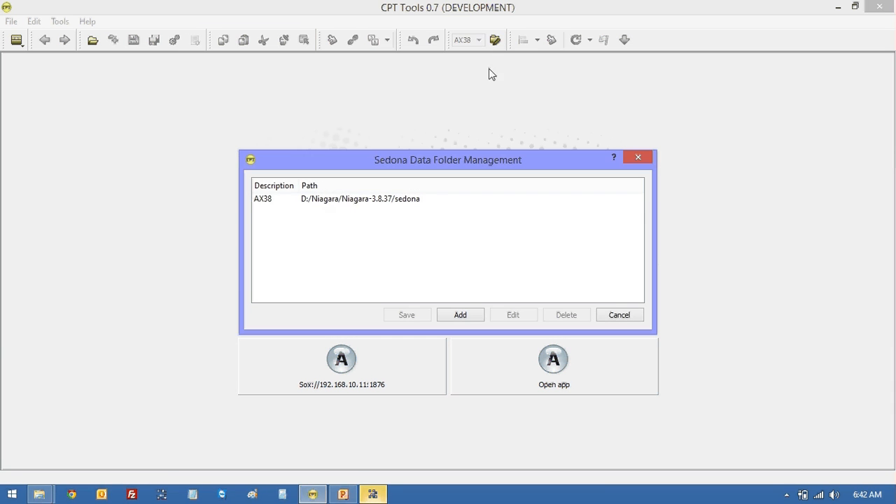
{"action": "left_click", "coordinate": [619, 315]}
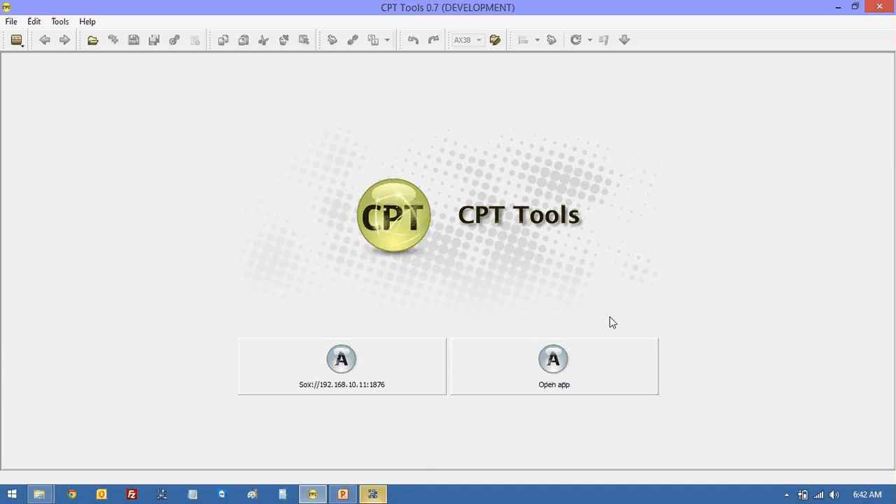
- Log in to the Sedona (EasyIOFG) station under 192.168.10.11
{"action": "left_click", "coordinate": [378, 494]}
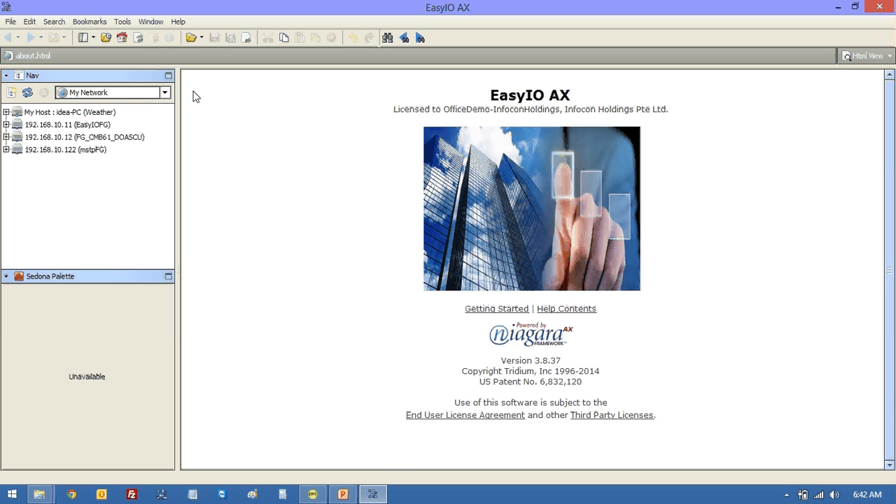
{"action": "left_click", "coordinate": [93, 37]}
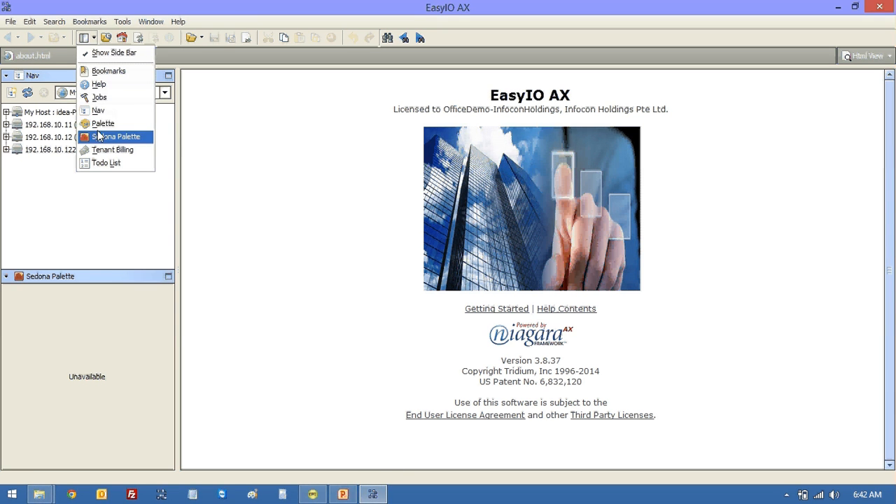
{"action": "left_click", "coordinate": [214, 138]}
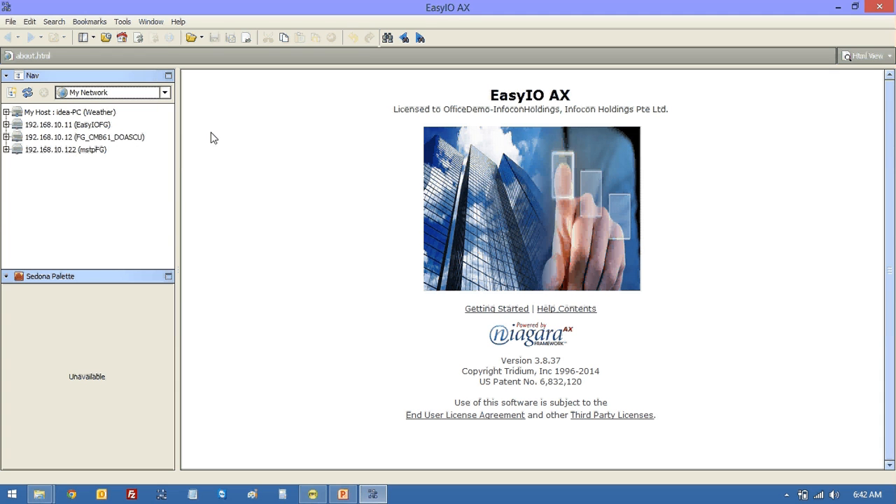
{"action": "left_click", "coordinate": [6, 125]}
{"action": "left_click", "coordinate": [44, 139]}
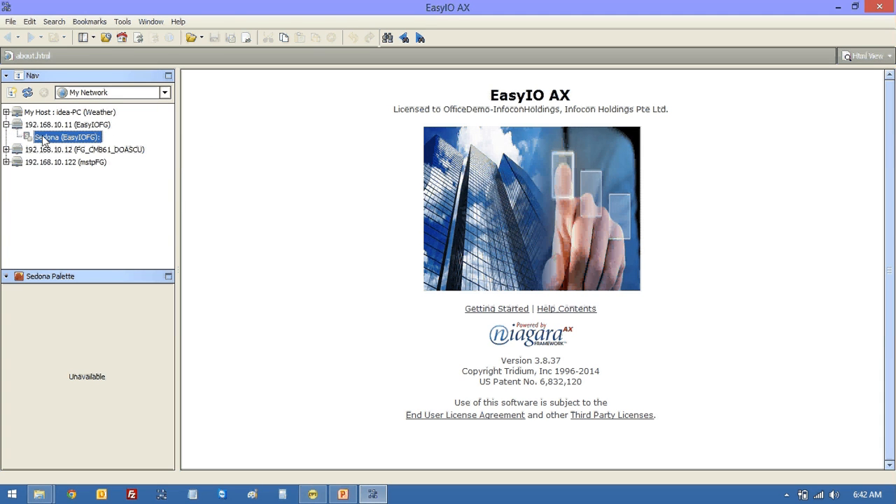
{"action": "left_click", "coordinate": [421, 314]}
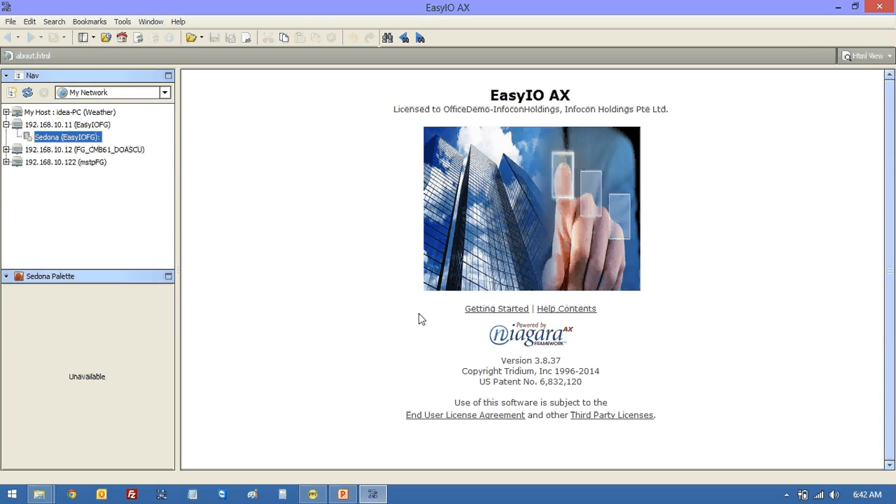
- Open the App property sheet showing App Name EasyIOFG and Scan Period 50
{"action": "left_click", "coordinate": [17, 138]}
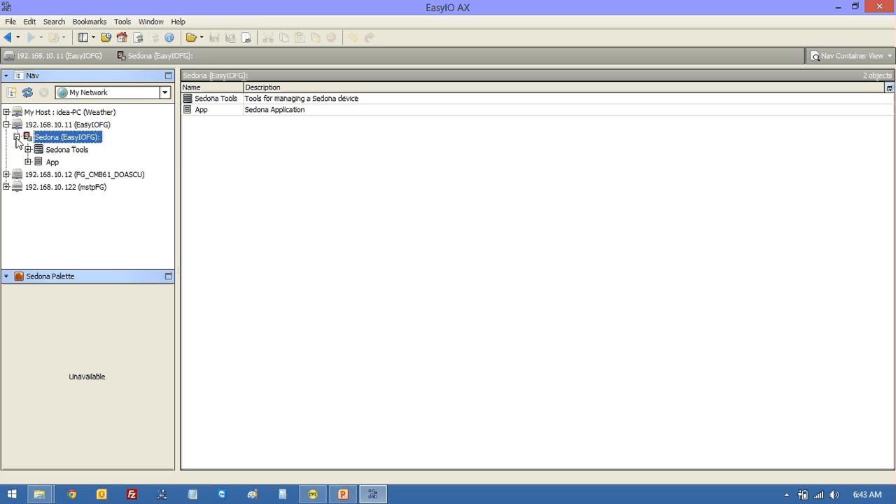
{"action": "left_click", "coordinate": [28, 162]}
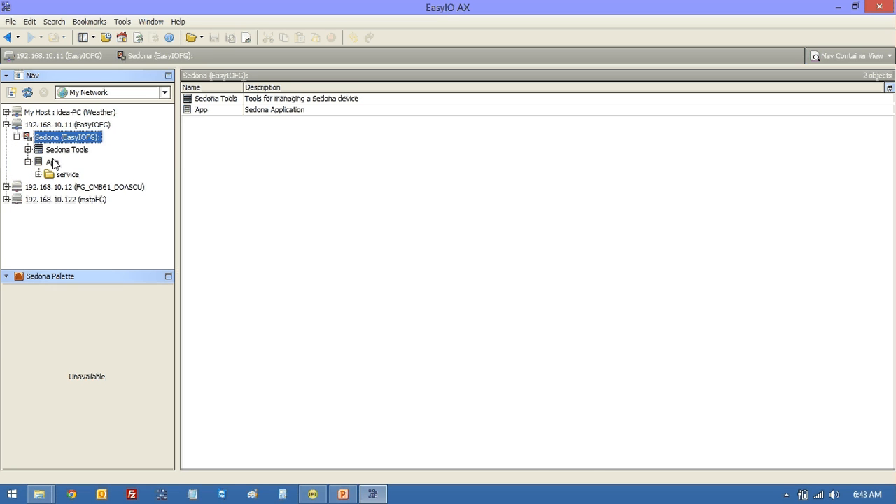
{"action": "double_click", "coordinate": [51, 161]}
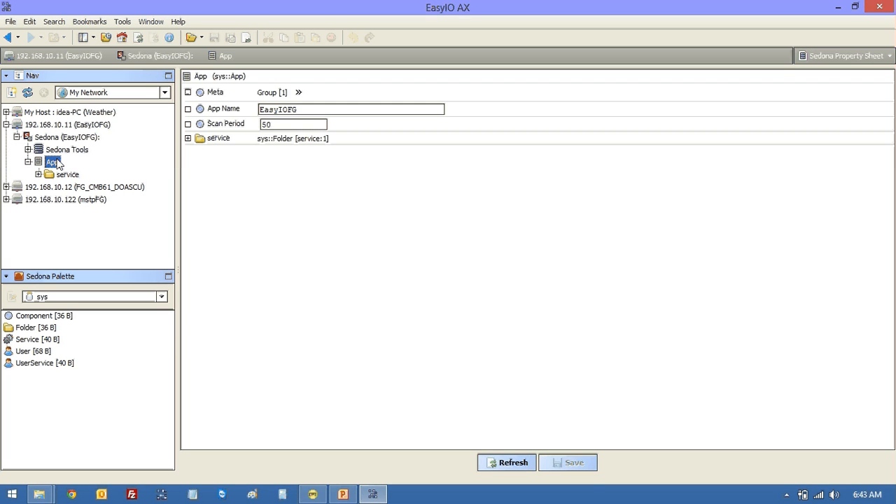
{"action": "right_click", "coordinate": [201, 77]}
- Place a folder named BACnet on the App wire sheet, then open Sedona Tools > Kit Manager
{"action": "mouse_move", "coordinate": [244, 90]}
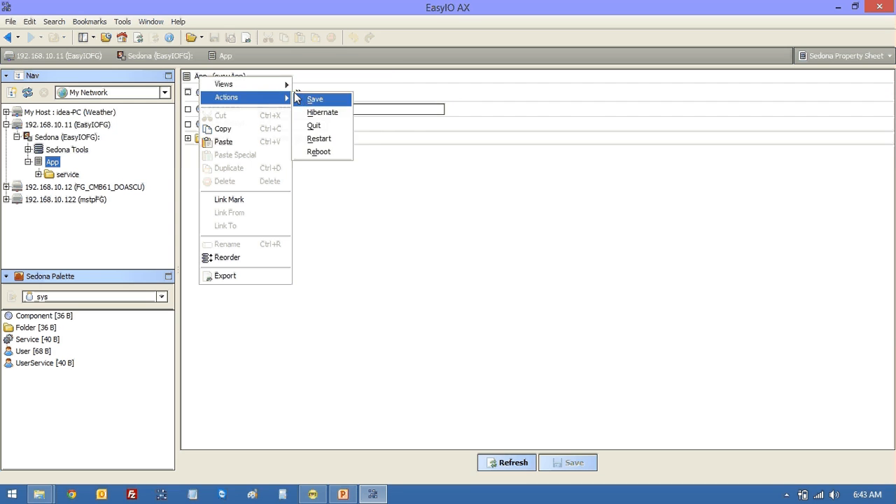
{"action": "left_click", "coordinate": [316, 98]}
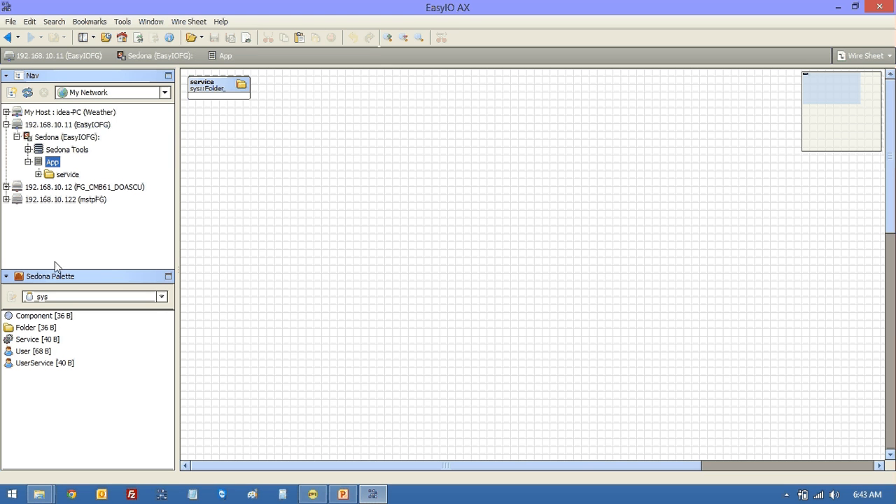
{"action": "left_click_drag", "start_coordinate": [35, 327], "coordinate": [334, 200]}
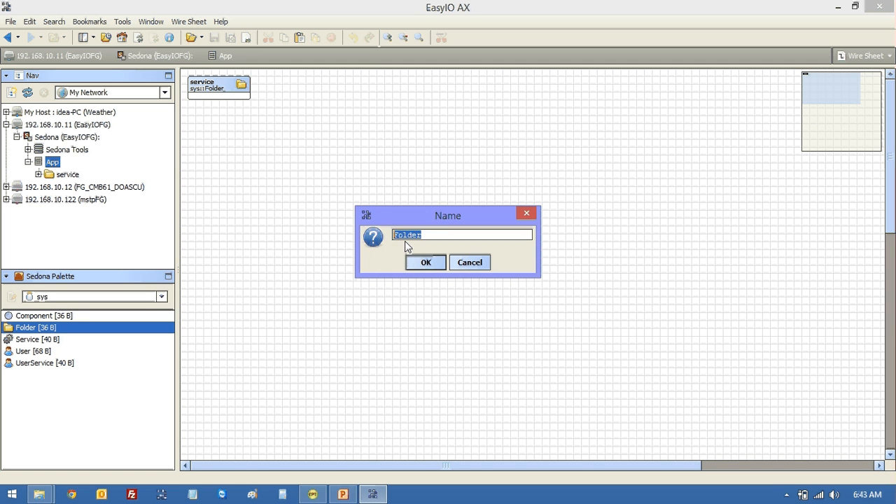
{"action": "type", "text": "BACnet"}
{"action": "left_click", "coordinate": [430, 263]}
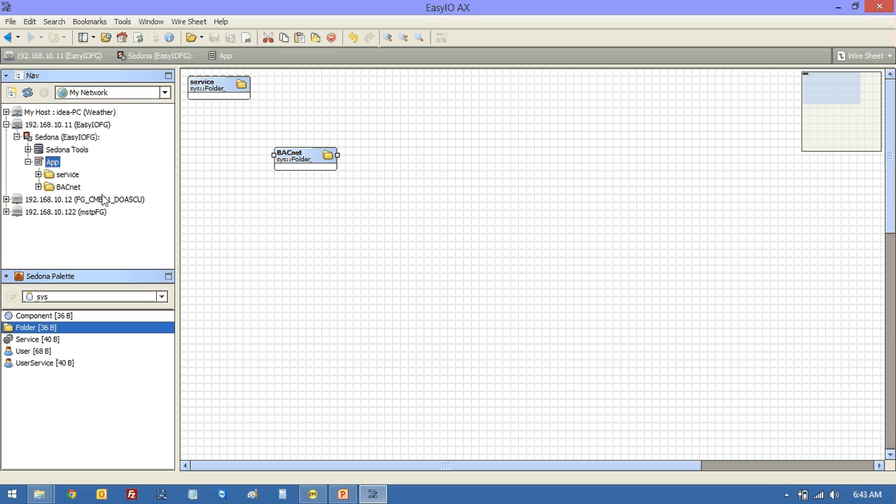
{"action": "left_click", "coordinate": [28, 150]}
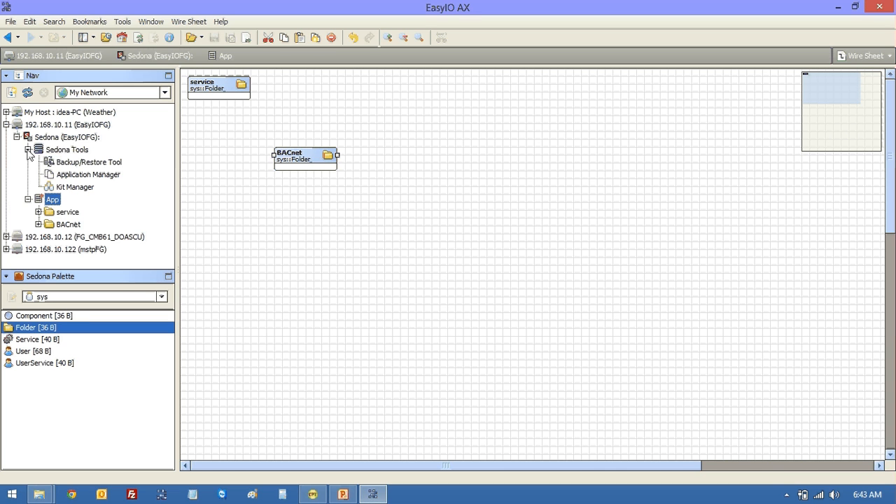
{"action": "double_click", "coordinate": [61, 187]}
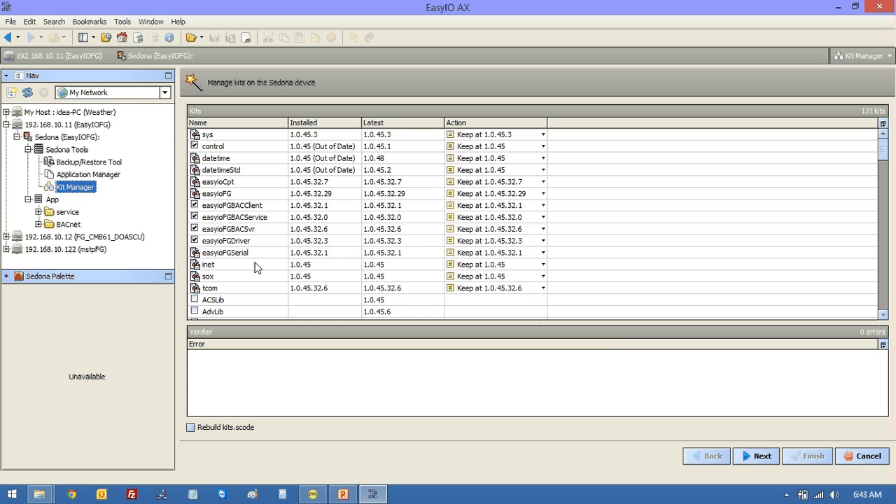
- Append the bullet 'For BACNet Client you must have an SD Card installed' to slide 4
{"action": "left_click", "coordinate": [343, 495]}
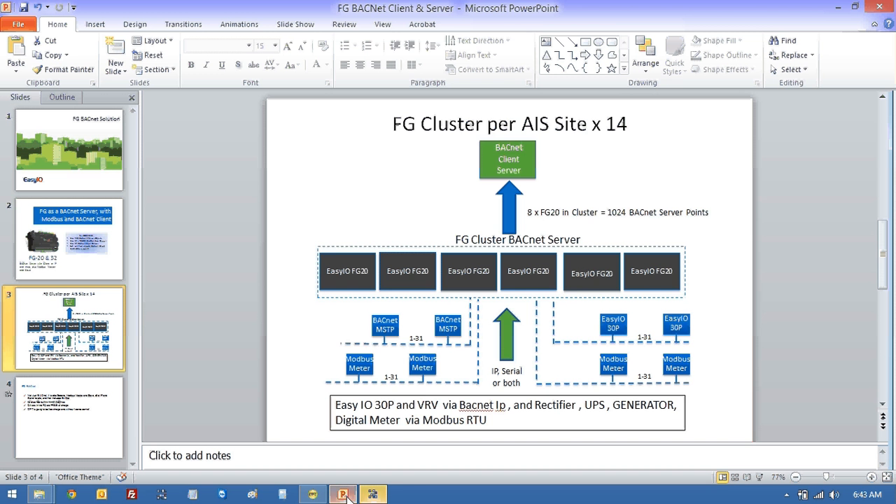
{"action": "left_click", "coordinate": [73, 380]}
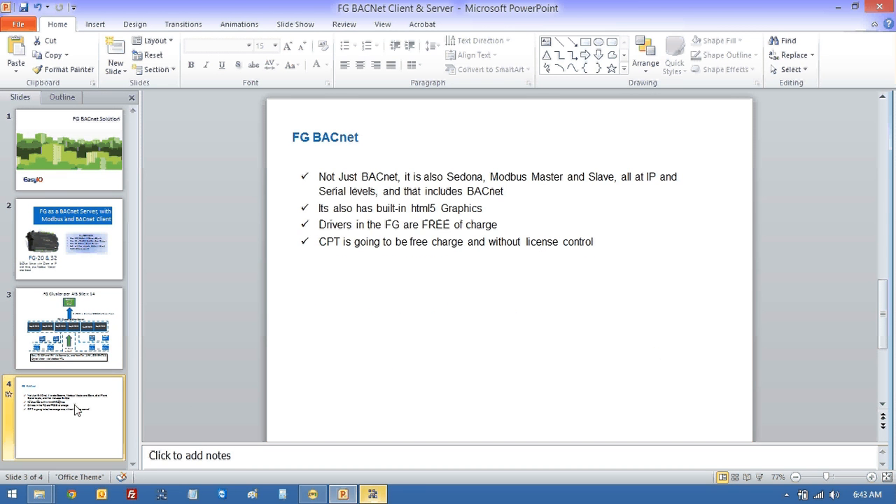
{"action": "left_click", "coordinate": [604, 248]}
{"action": "key", "text": "Return"}
{"action": "type", "text": "F"}
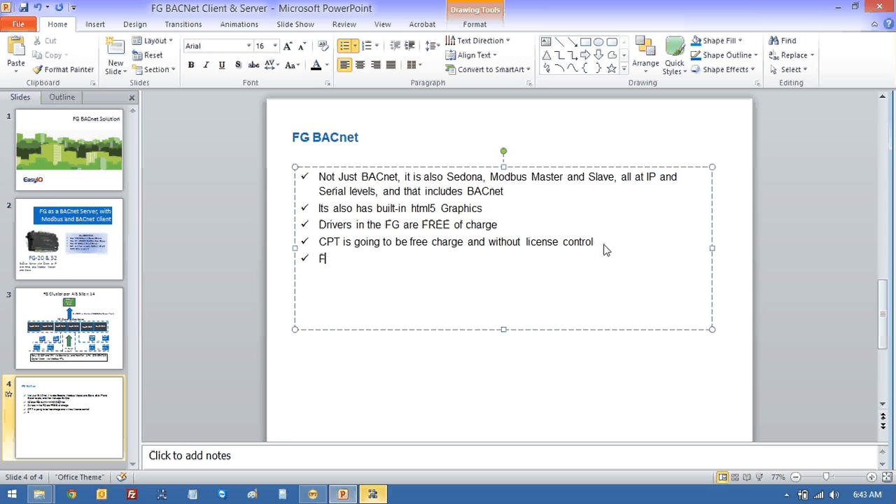
{"action": "type", "text": "or BACN"}
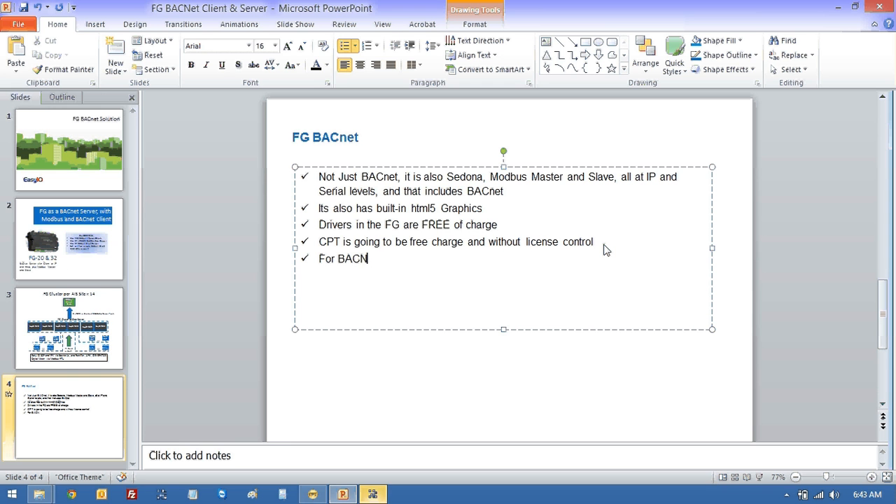
{"action": "type", "text": "et Client"}
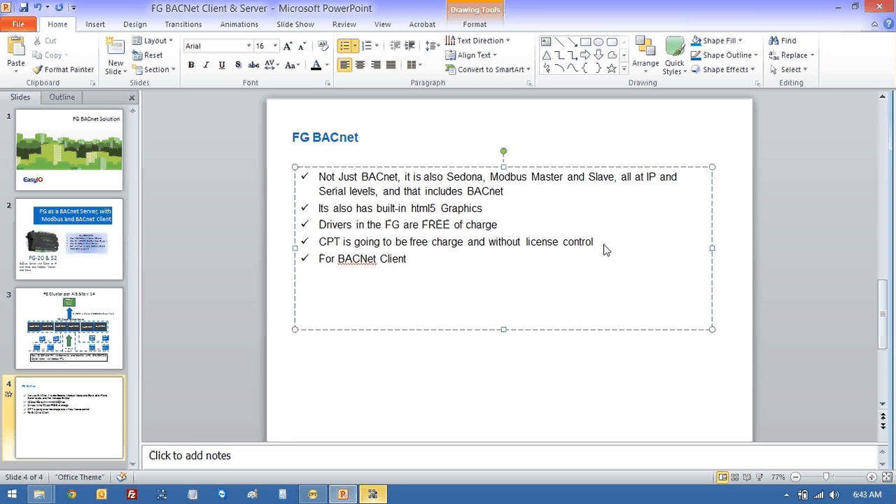
{"action": "type", "text": " you m"}
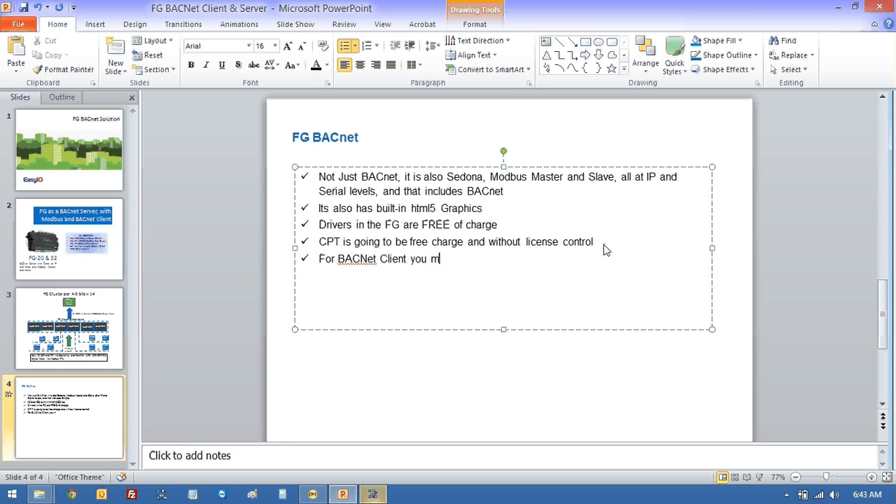
{"action": "type", "text": "ust have an SD"}
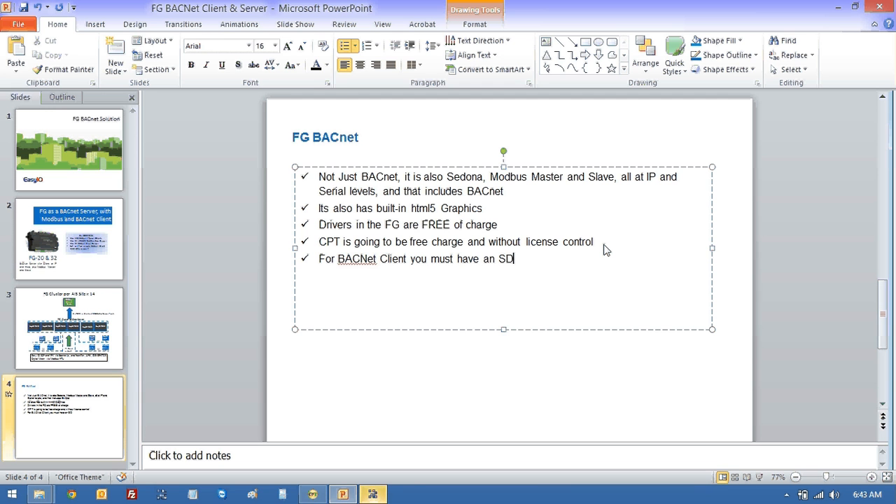
{"action": "type", "text": " Card insta"}
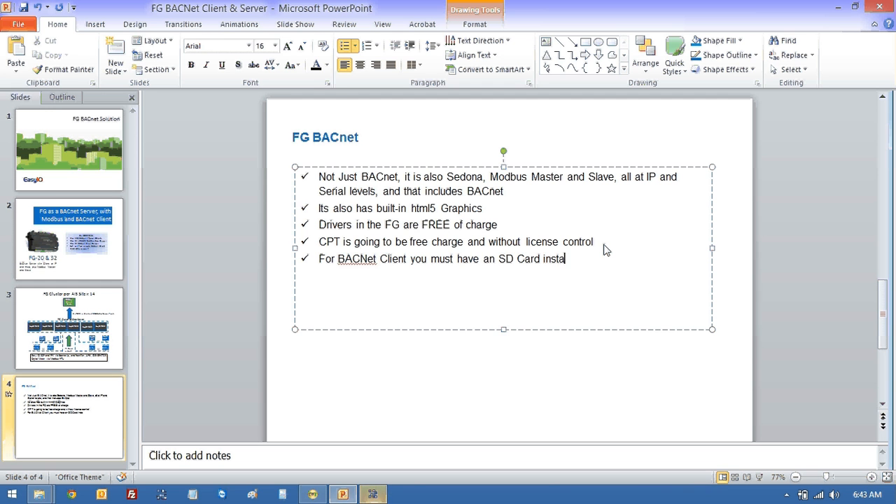
{"action": "type", "text": "lled"}
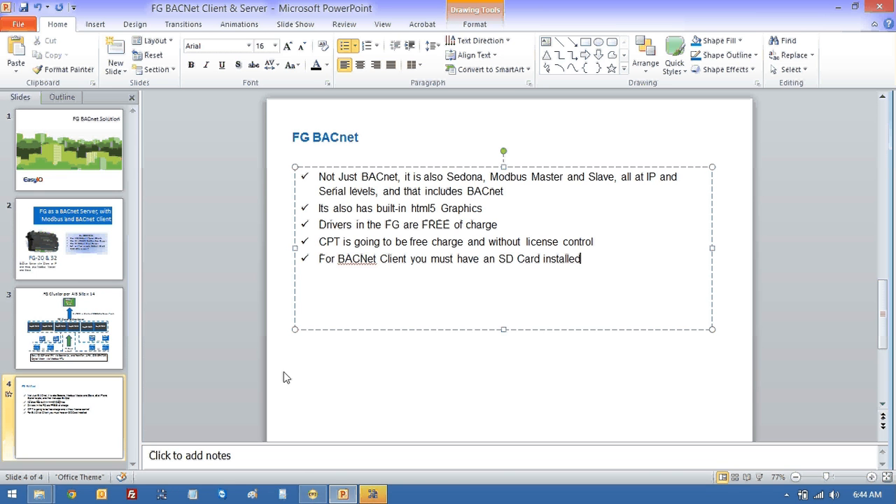
- Browse to D:\CPT Development\cpt-dev_20140627\cpt-dev in Explorer and start FileZilla
{"action": "mouse_move", "coordinate": [39, 496]}
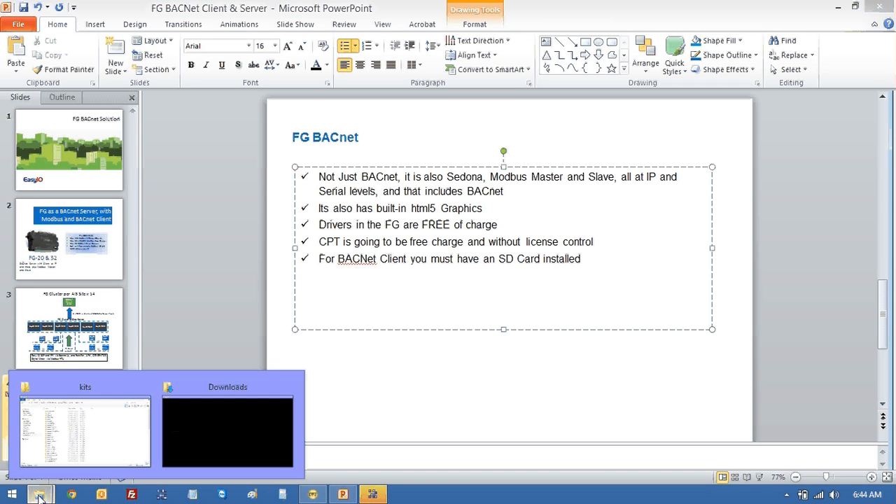
{"action": "left_click", "coordinate": [78, 444]}
{"action": "left_click", "coordinate": [87, 268]}
{"action": "double_click", "coordinate": [210, 294]}
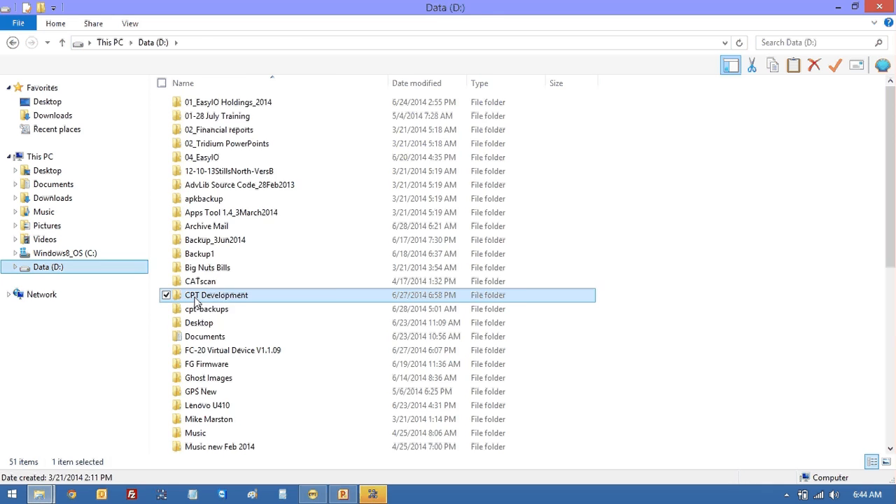
{"action": "double_click", "coordinate": [212, 146]}
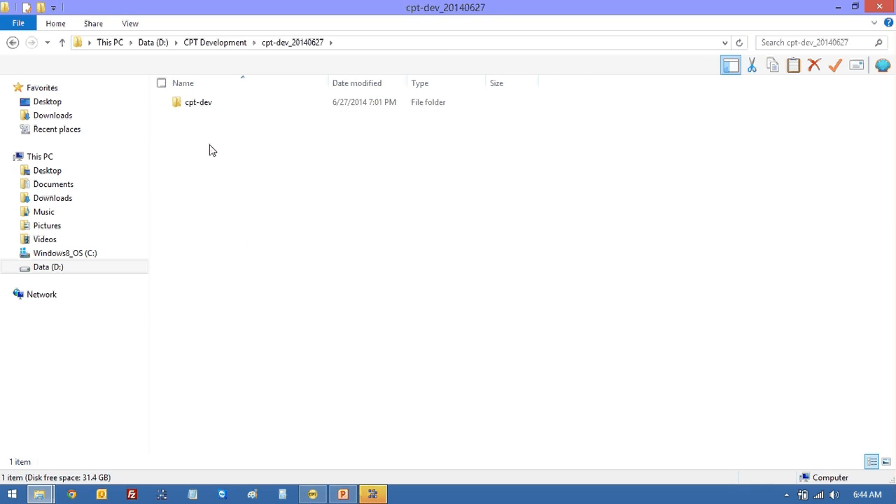
{"action": "double_click", "coordinate": [204, 108]}
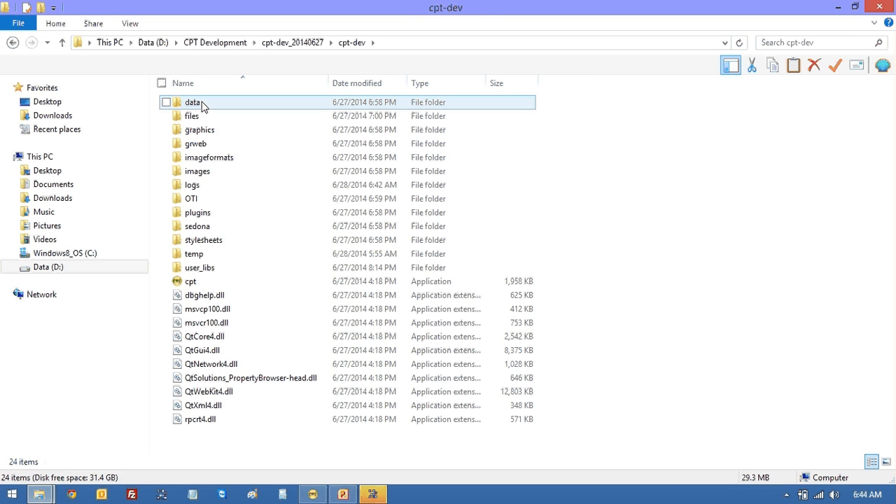
{"action": "left_click", "coordinate": [133, 495]}
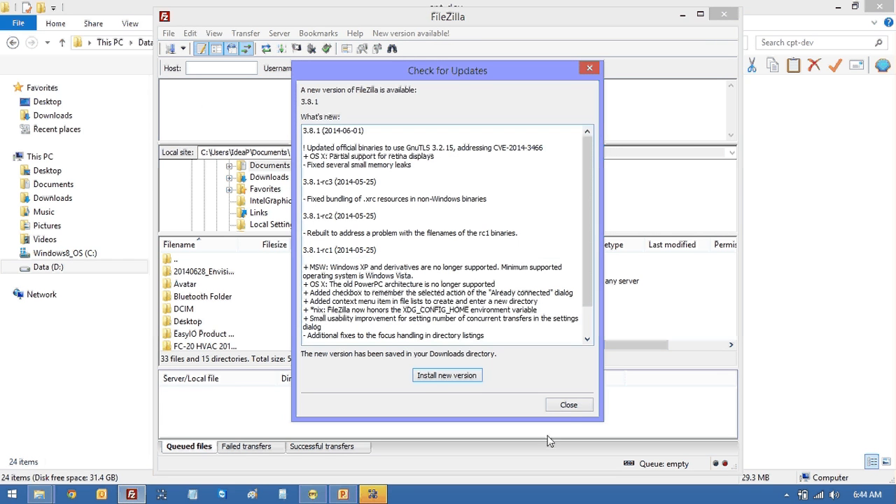
{"action": "left_click", "coordinate": [567, 405]}
{"action": "left_click", "coordinate": [168, 34]}
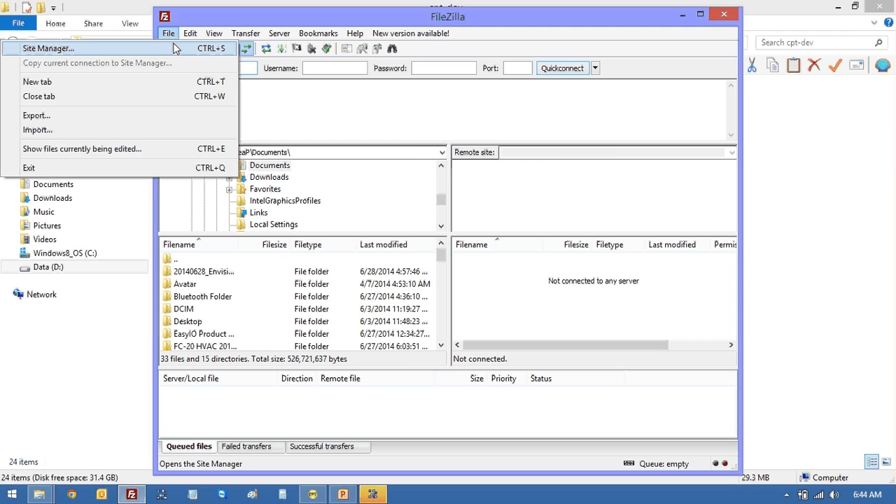
{"action": "left_click", "coordinate": [177, 46]}
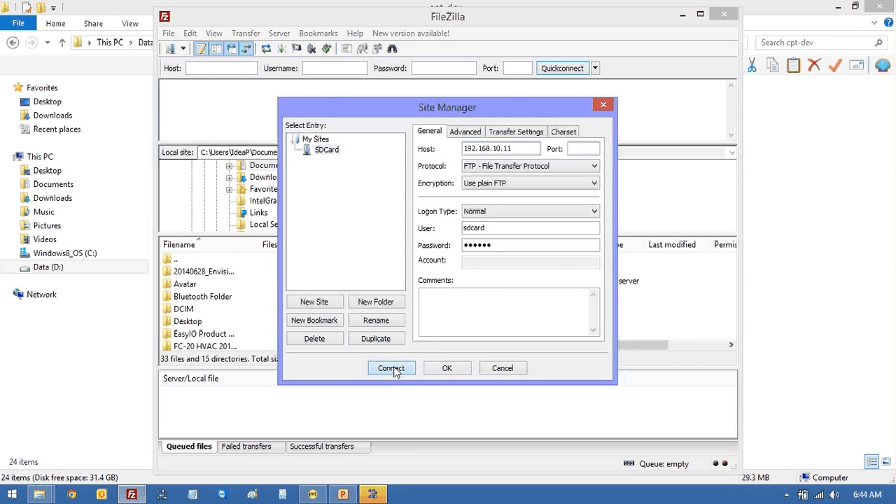
{"action": "left_click", "coordinate": [395, 368]}
{"action": "double_click", "coordinate": [470, 286]}
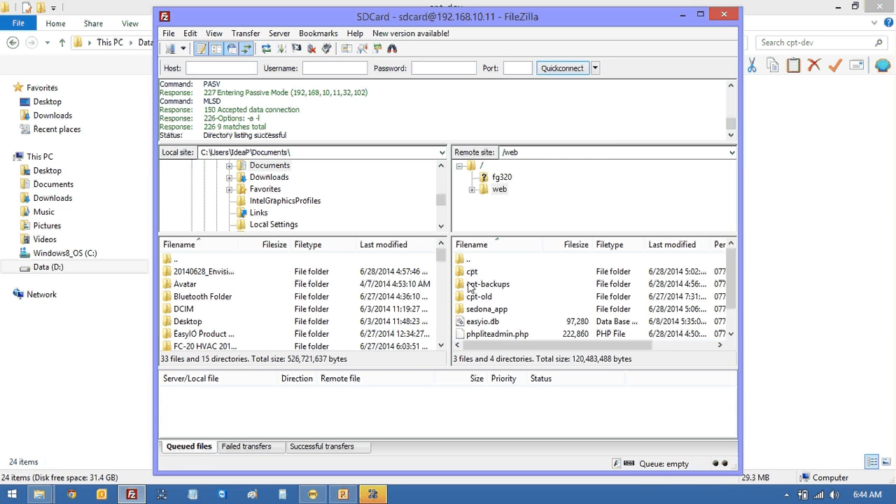
{"action": "left_click", "coordinate": [469, 273]}
{"action": "double_click", "coordinate": [469, 273]}
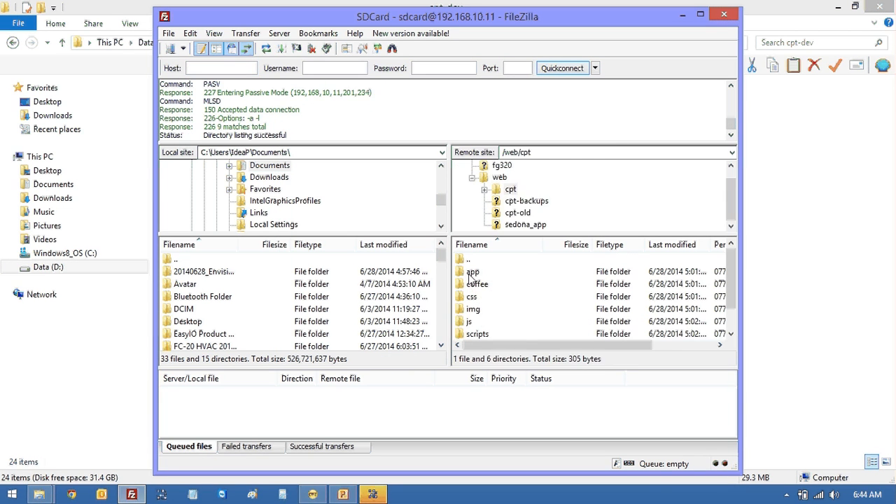
{"action": "double_click", "coordinate": [471, 334]}
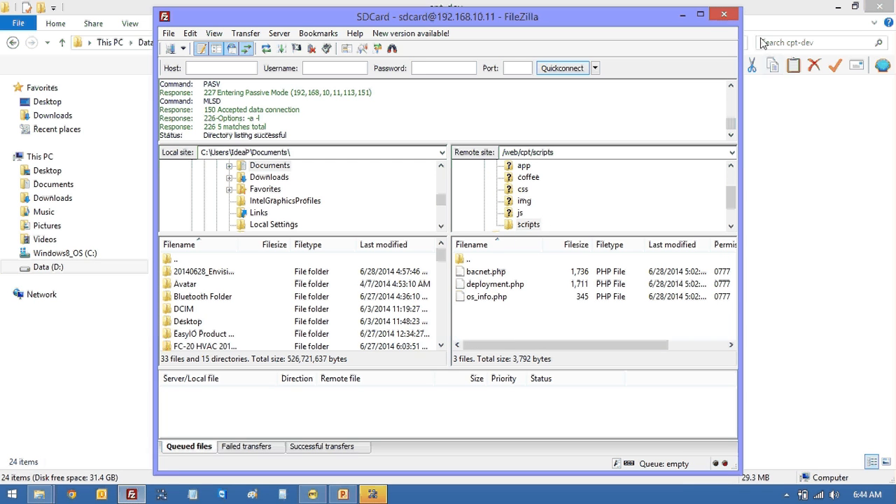
{"action": "left_click", "coordinate": [728, 15]}
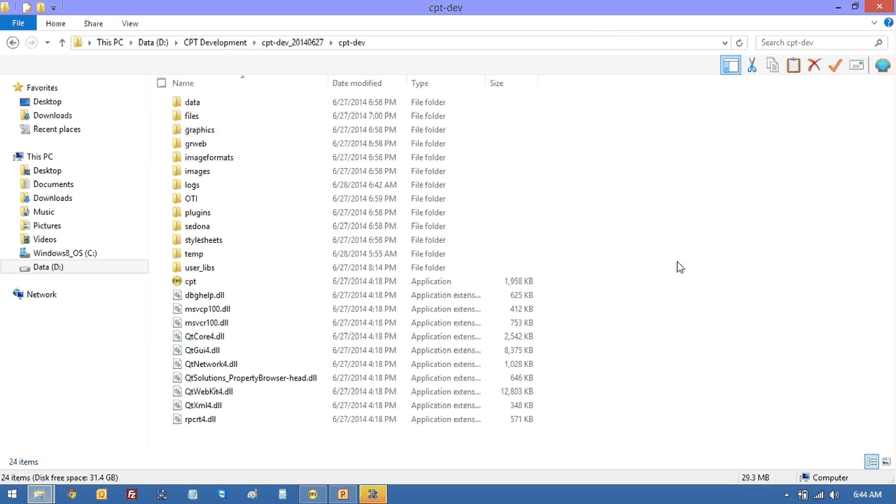
{"action": "mouse_move", "coordinate": [375, 495]}
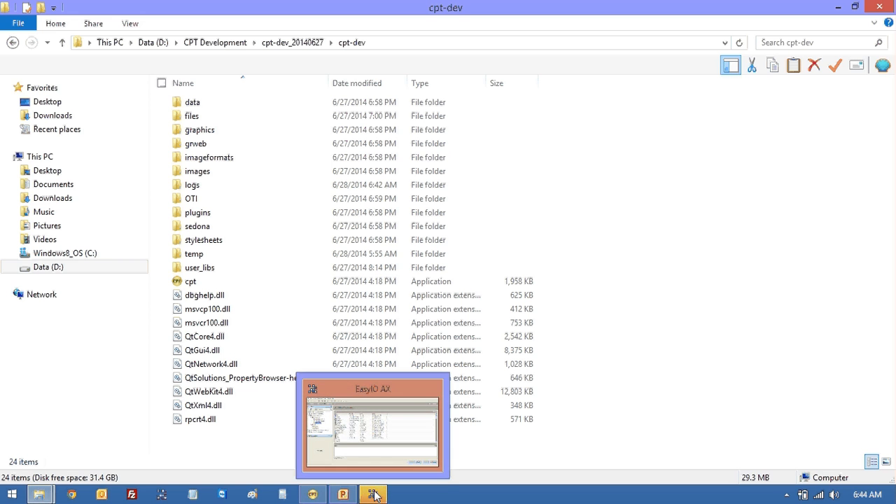
- Add a bullet saying the BACnet Client lets you manage other devices, MSTP or IP
{"action": "left_click", "coordinate": [344, 495]}
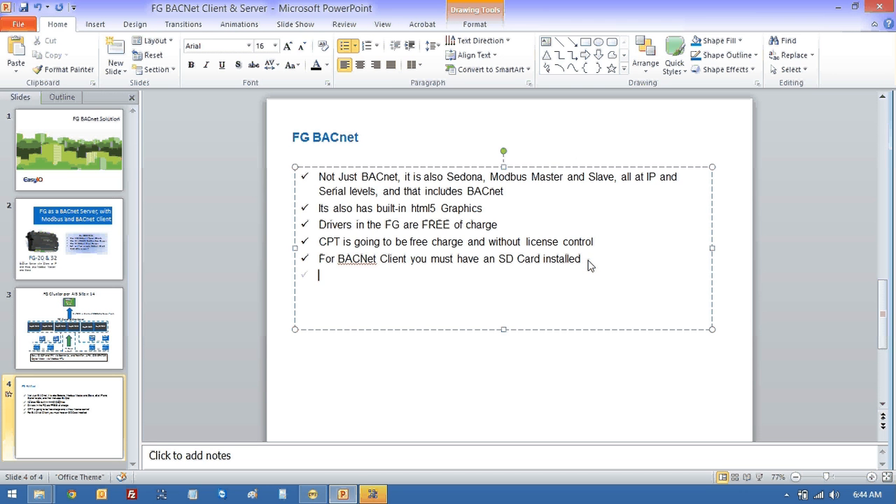
{"action": "type", "text": "The BACN"}
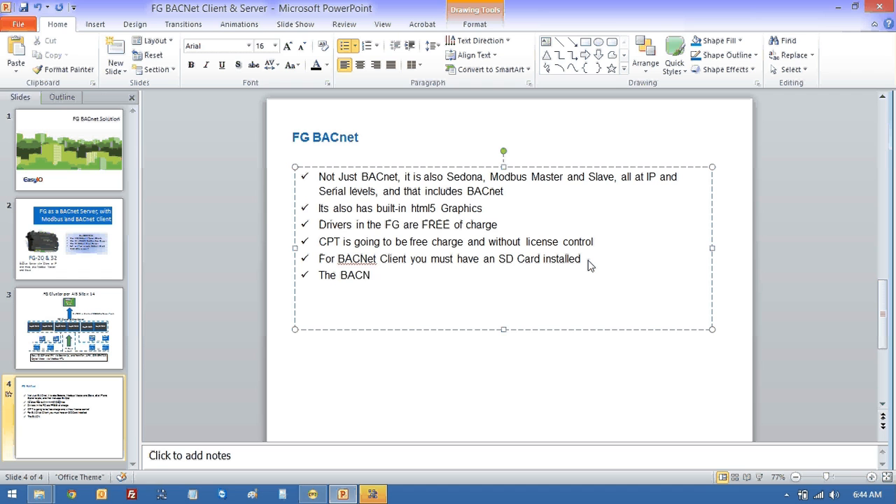
{"action": "key", "text": "BackSpace"}
{"action": "type", "text": "net CLient allows you "}
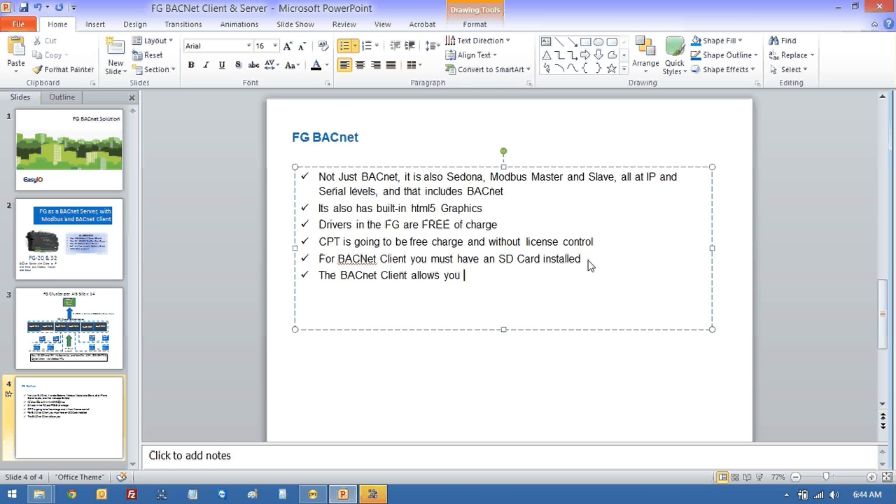
{"action": "type", "text": "to manage other"}
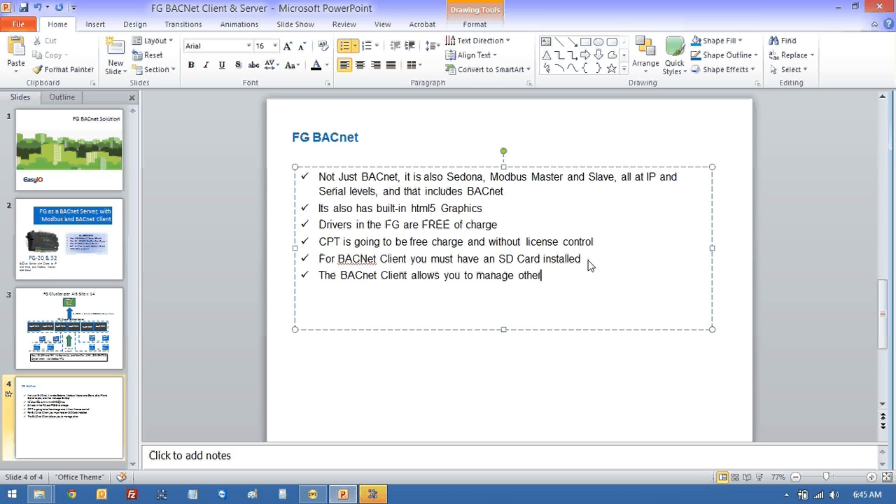
{"action": "type", "text": " oevices, mstp or IP"}
- Add a bullet: BACnet Server is where we are being managed by another BACnet system
{"action": "type", "text": "BACnet"}
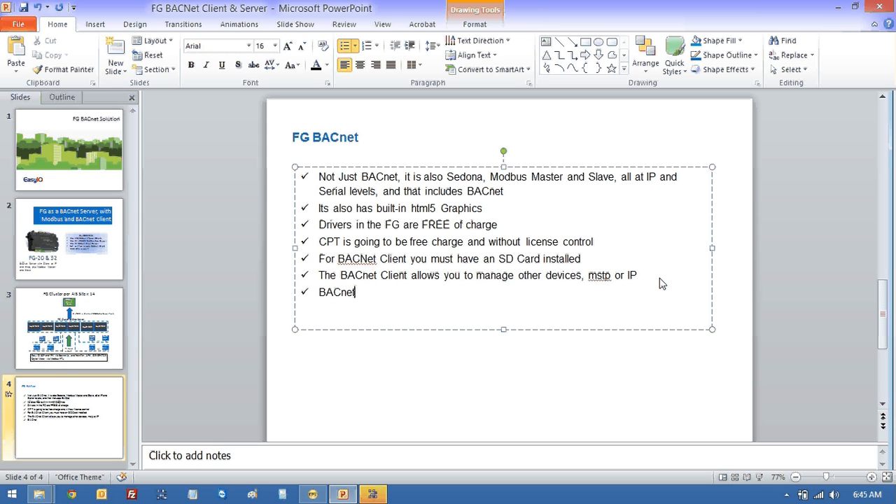
{"action": "type", "text": " Server is "}
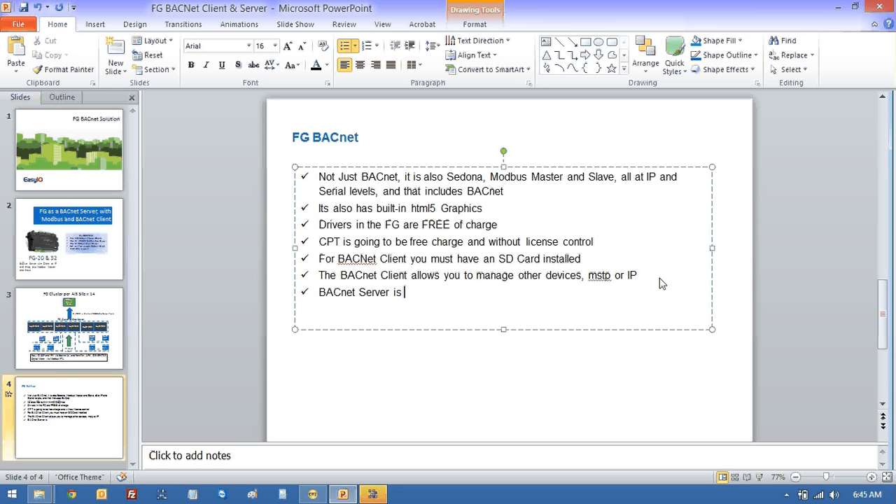
{"action": "type", "text": "where"}
{"action": "type", "text": "we ar"}
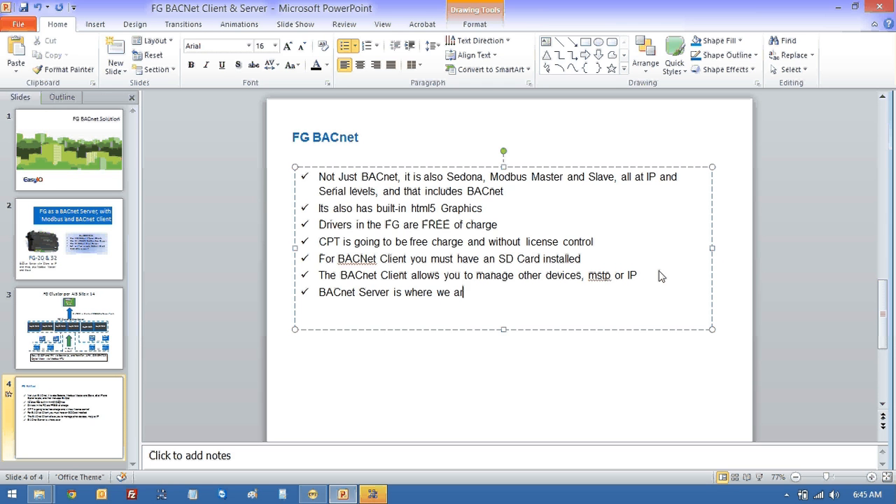
{"action": "type", "text": " ebeing manage"}
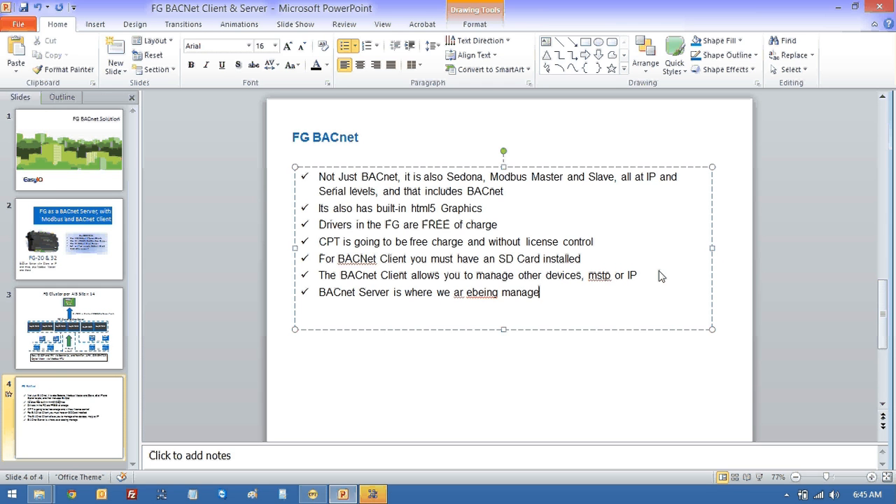
{"action": "type", "text": "d by another "}
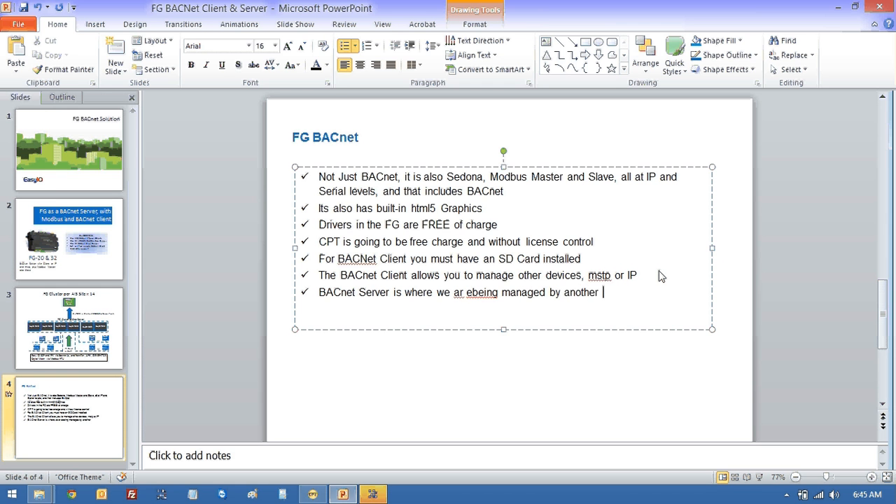
{"action": "type", "text": "BACnet system"}
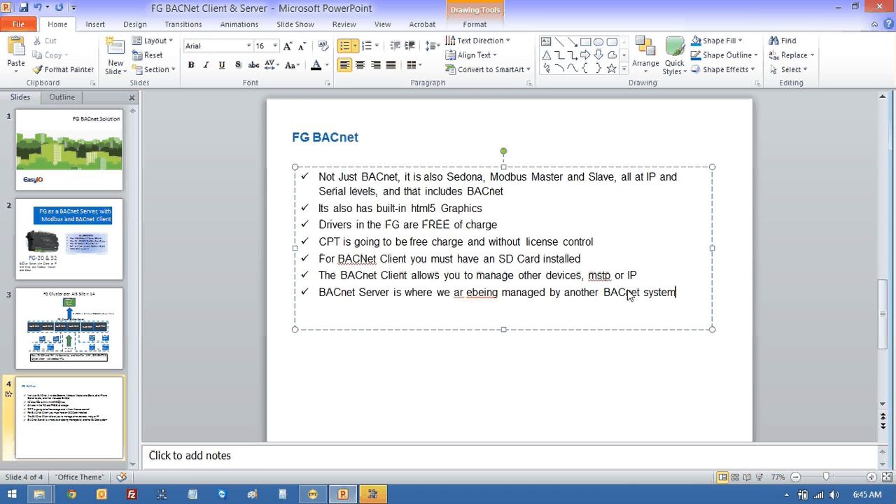
{"action": "left_click", "coordinate": [467, 300]}
{"action": "key", "text": "BackSpace"}
{"action": "left_click", "coordinate": [676, 295]}
- Correct BACNet to BACnet in the SD Card bullet
{"action": "left_click", "coordinate": [367, 260]}
{"action": "key", "text": "BackSpace"}
{"action": "type", "text": "n"}
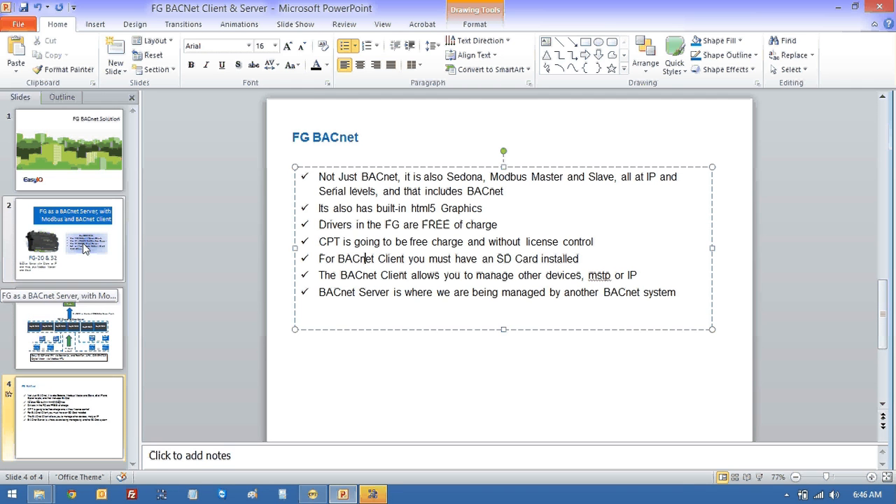
{"action": "left_click", "coordinate": [373, 494]}
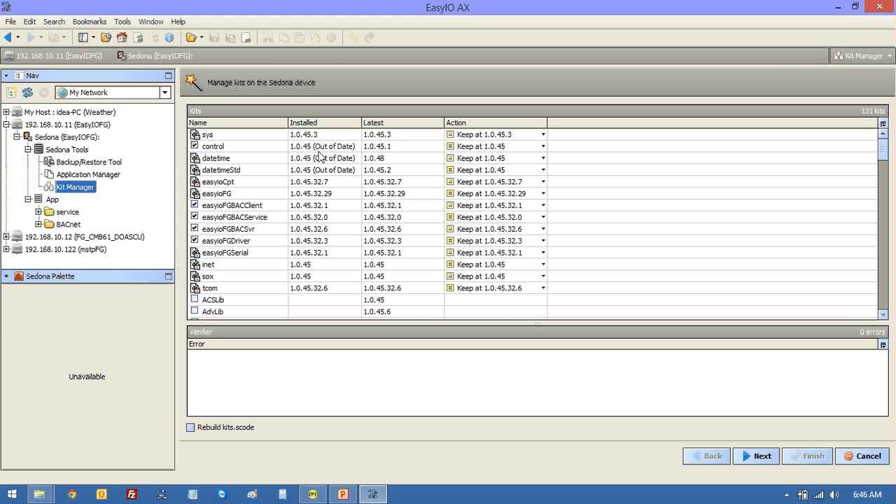
- Open the BACnet folder's wire sheet and drop in a BACService component from easyioFGBACService
{"action": "double_click", "coordinate": [68, 224]}
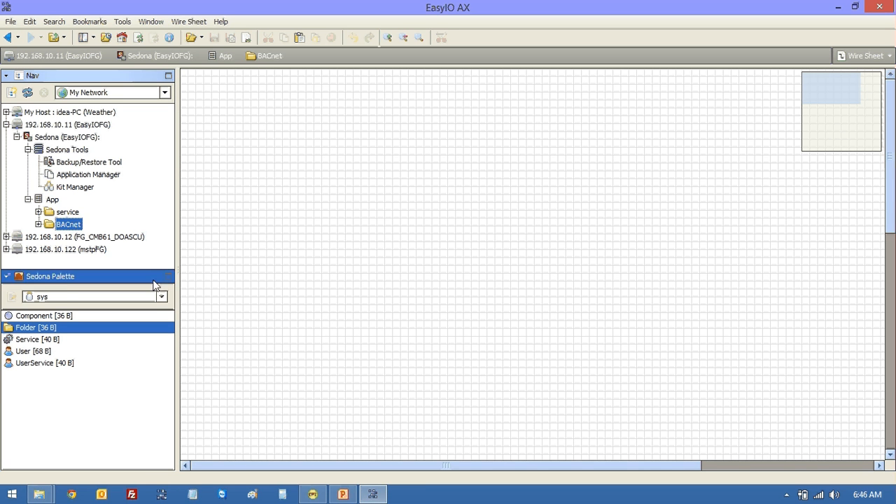
{"action": "left_click", "coordinate": [160, 296]}
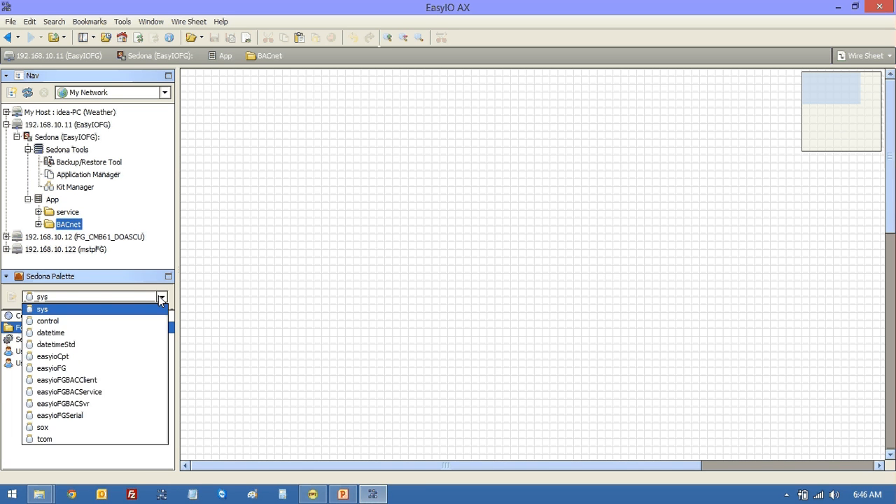
{"action": "left_click", "coordinate": [94, 390]}
{"action": "left_click_drag", "start_coordinate": [51, 321], "coordinate": [320, 150]}
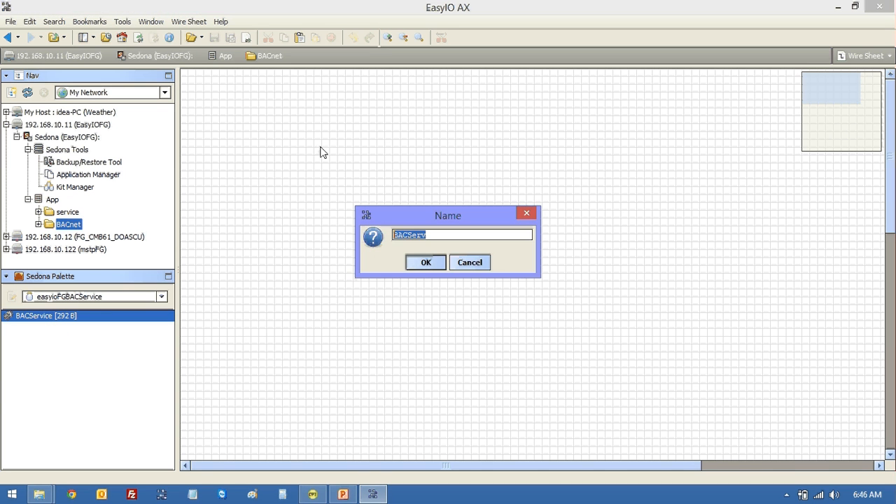
- Name the component BACServ, set Ip Enabled and Mstp Enabled to true, save, and view the BACnet wire sheet
{"action": "left_click", "coordinate": [423, 264]}
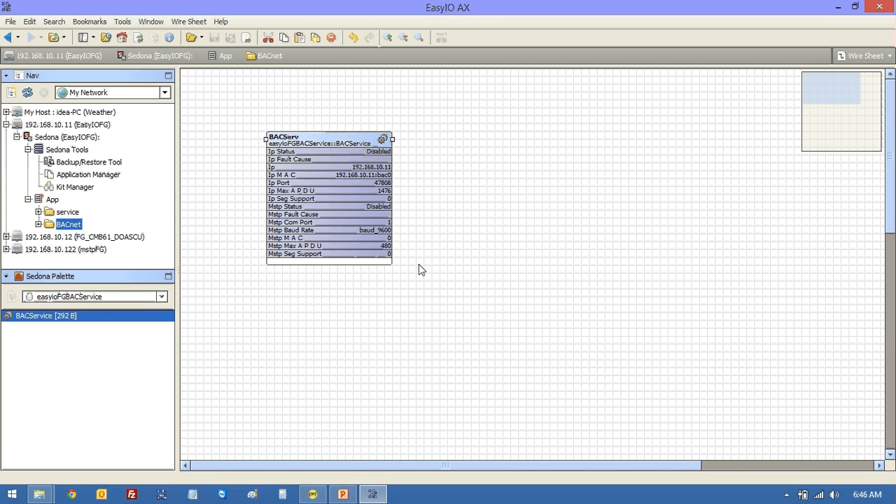
{"action": "double_click", "coordinate": [297, 145]}
{"action": "left_click", "coordinate": [322, 110]}
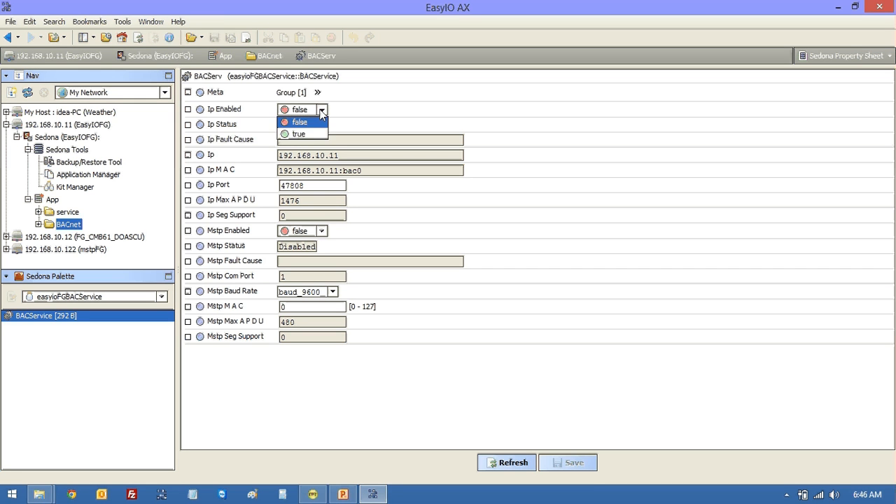
{"action": "left_click", "coordinate": [312, 134]}
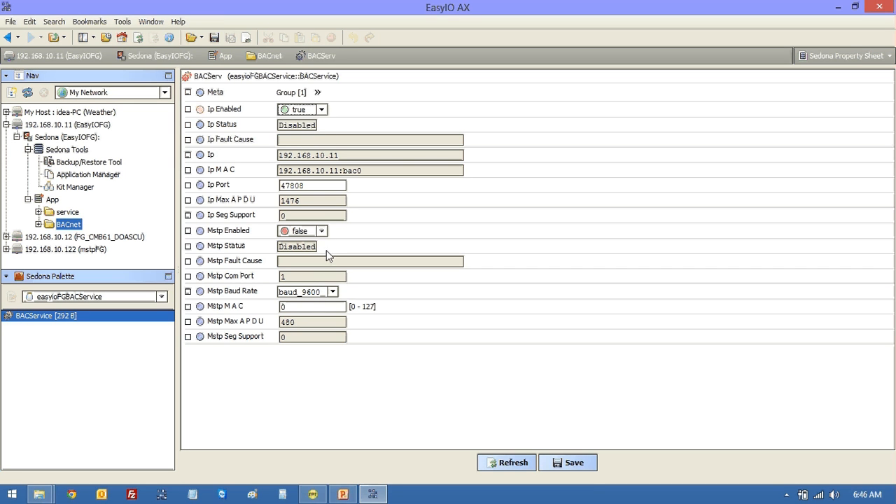
{"action": "left_click", "coordinate": [321, 231]}
{"action": "left_click", "coordinate": [308, 256]}
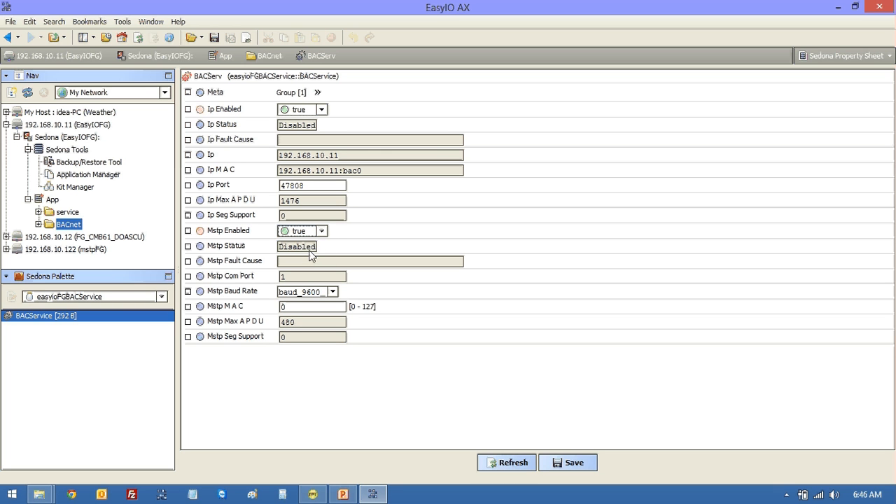
{"action": "left_click", "coordinate": [579, 461]}
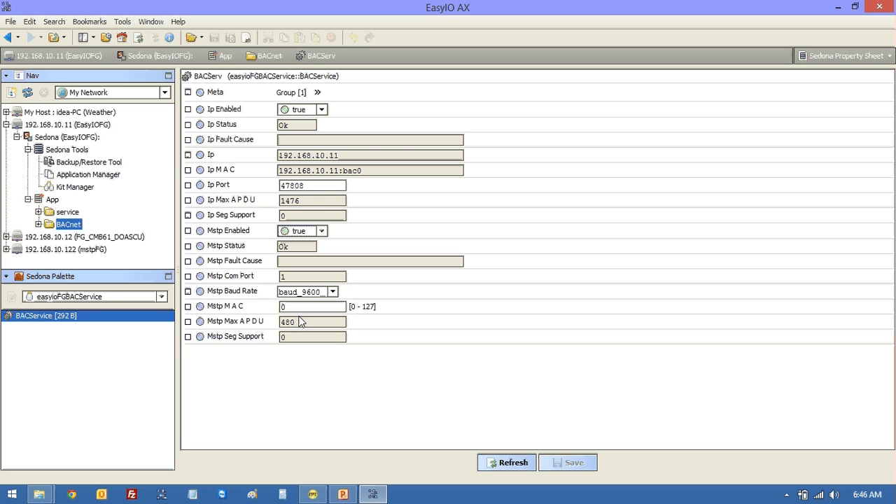
{"action": "double_click", "coordinate": [60, 224]}
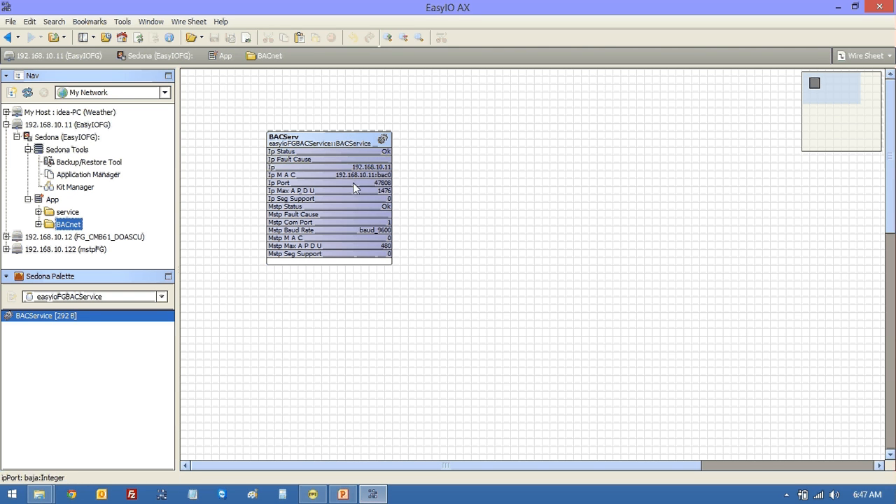
{"action": "left_click", "coordinate": [313, 495]}
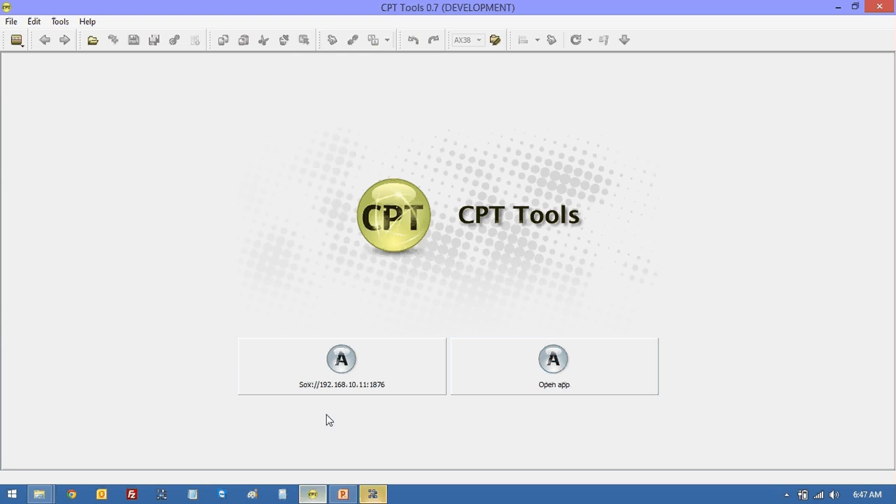
- Connect to the Sedona app at Sox://192.168.10.11:1876 and open BACnet > BACServ
{"action": "left_click", "coordinate": [332, 375]}
{"action": "left_click", "coordinate": [496, 309]}
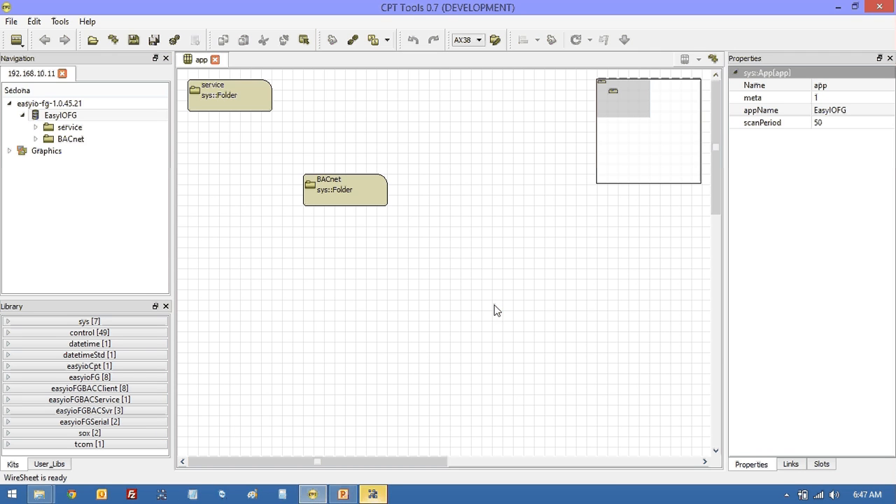
{"action": "double_click", "coordinate": [79, 141]}
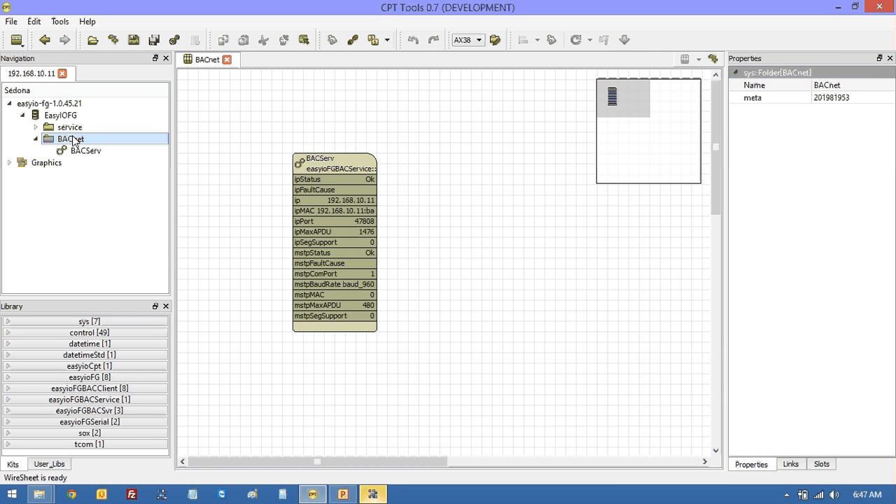
{"action": "double_click", "coordinate": [304, 161]}
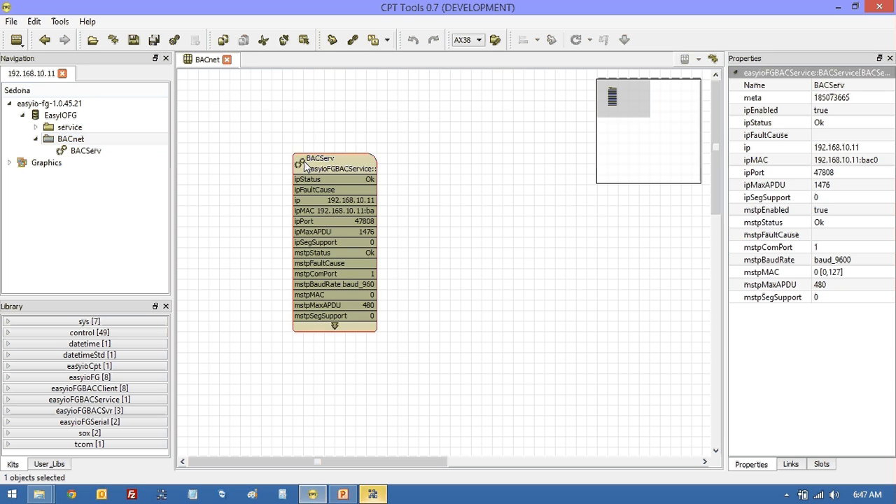
- Add an easyioFGBACSvr > BACSvrNetwork object inside BACServ
{"action": "right_click", "coordinate": [218, 128]}
{"action": "mouse_move", "coordinate": [282, 147]}
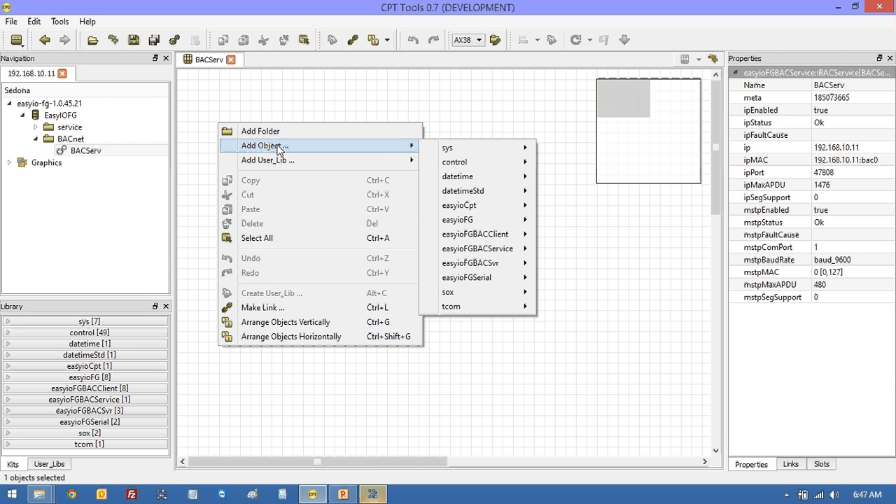
{"action": "mouse_move", "coordinate": [446, 151]}
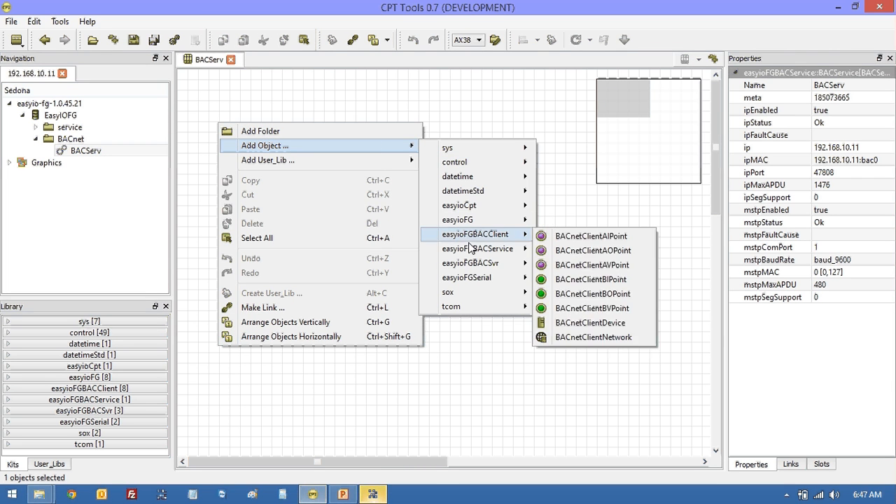
{"action": "mouse_move", "coordinate": [498, 270]}
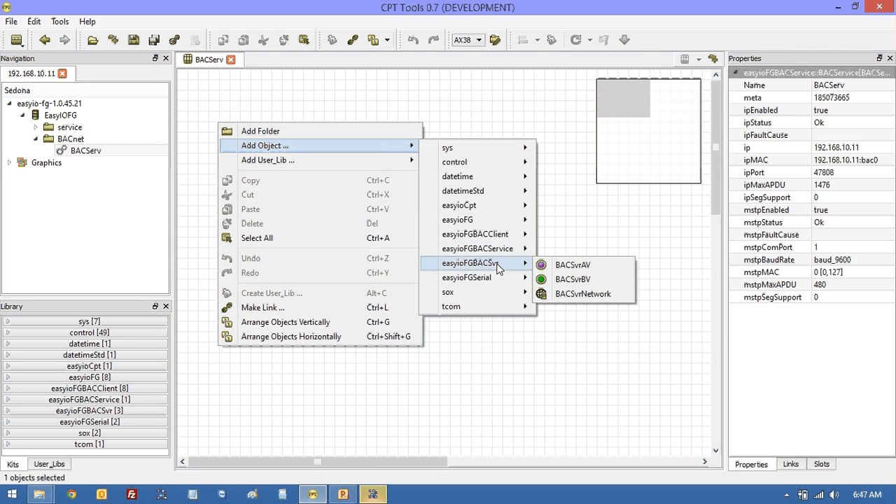
{"action": "left_click", "coordinate": [569, 295]}
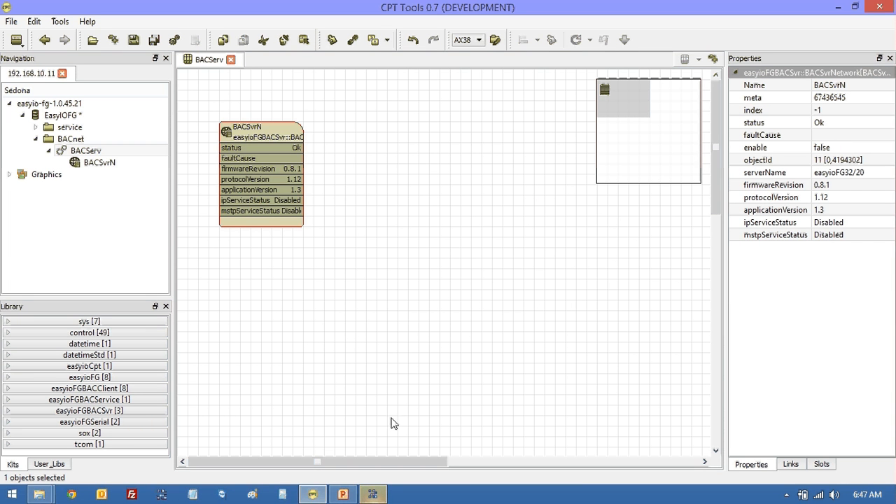
- In BACServ's property sheet, set BACSvrN's Enable to true and save
{"action": "left_click", "coordinate": [372, 495]}
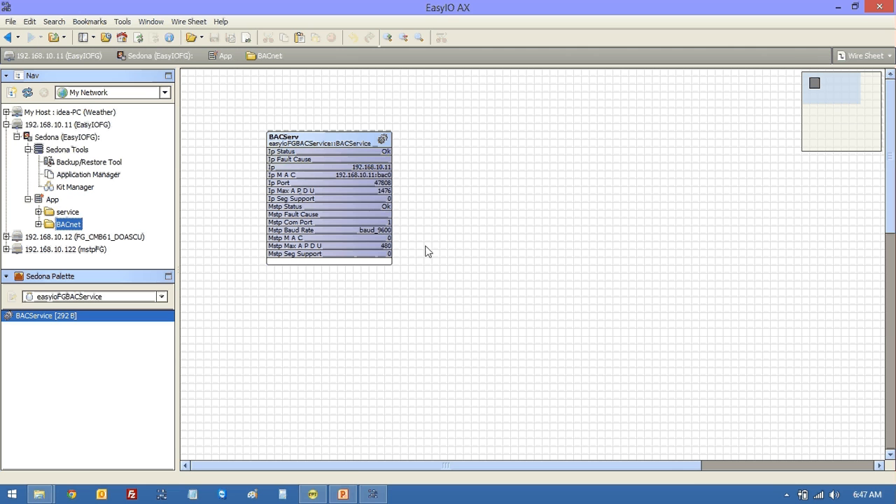
{"action": "double_click", "coordinate": [332, 139]}
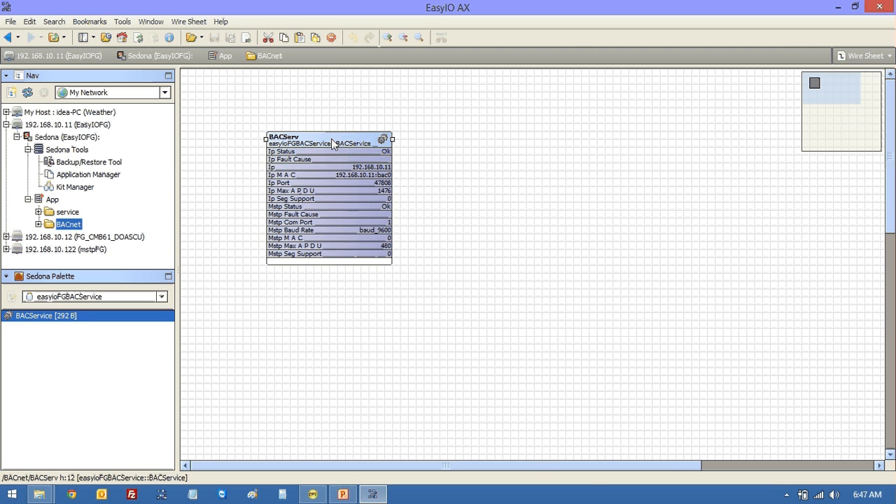
{"action": "left_click", "coordinate": [188, 352]}
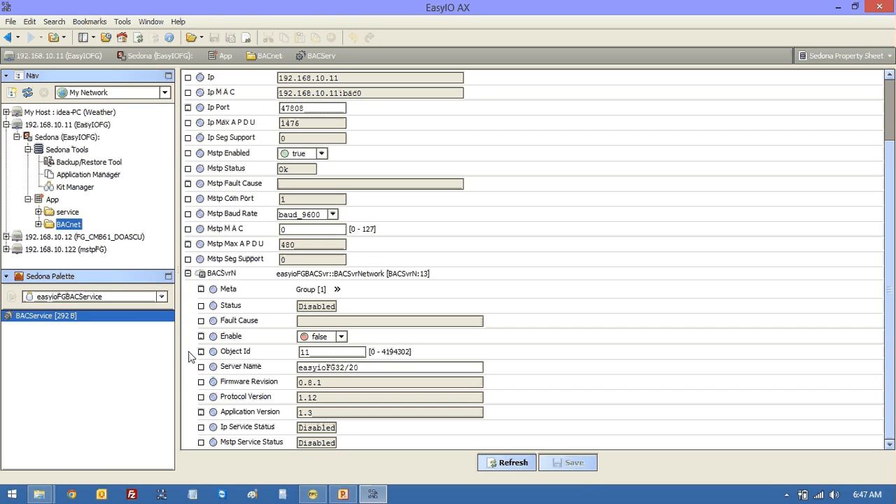
{"action": "left_click", "coordinate": [342, 337]}
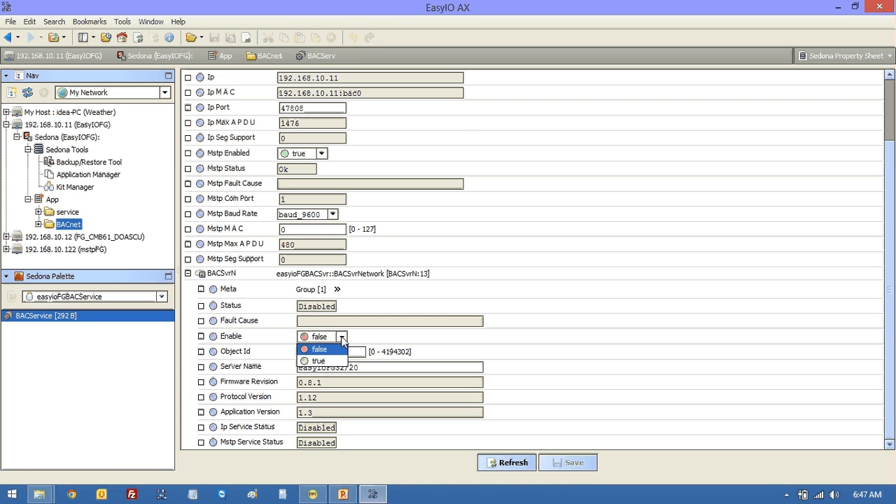
{"action": "left_click", "coordinate": [334, 362]}
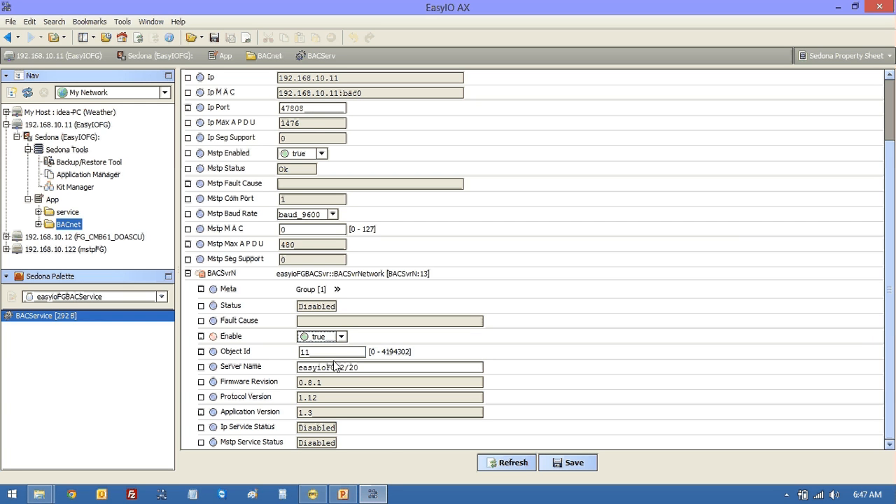
{"action": "left_click", "coordinate": [552, 465]}
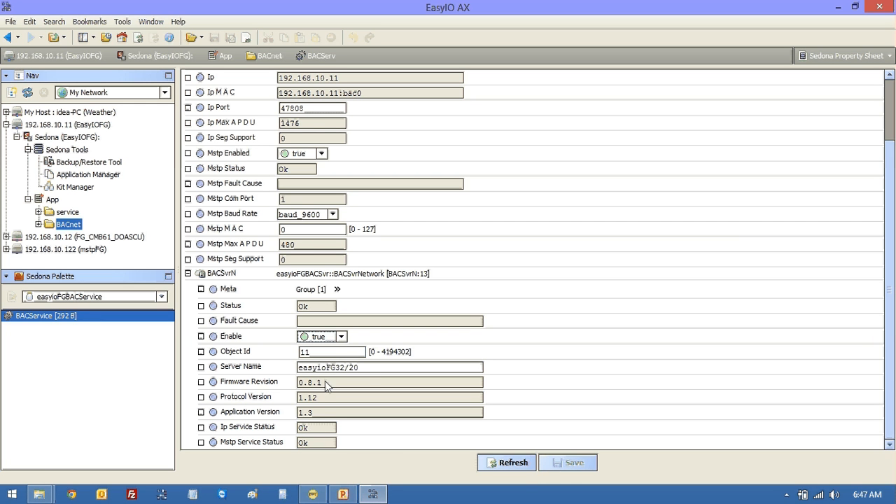
- Change BACSvrN's Server Name to MikesTEstFG and save
{"action": "left_click_drag", "start_coordinate": [367, 368], "coordinate": [294, 370]}
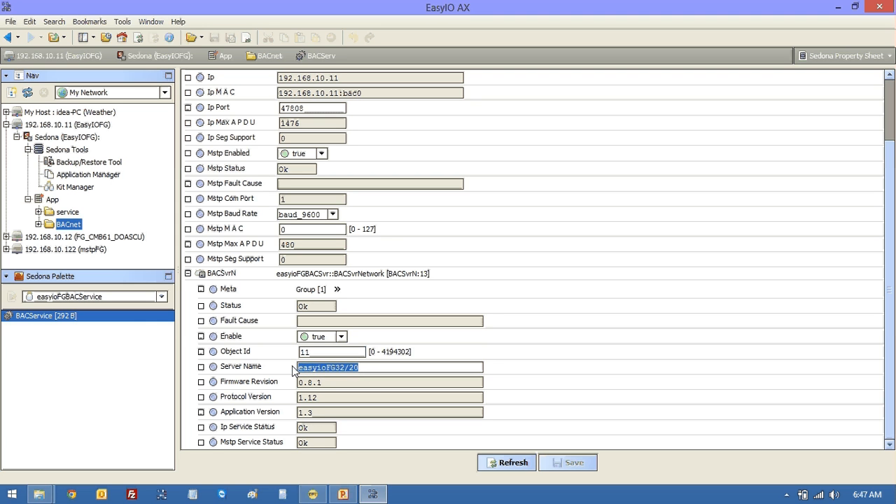
{"action": "type", "text": "MikesTEs"}
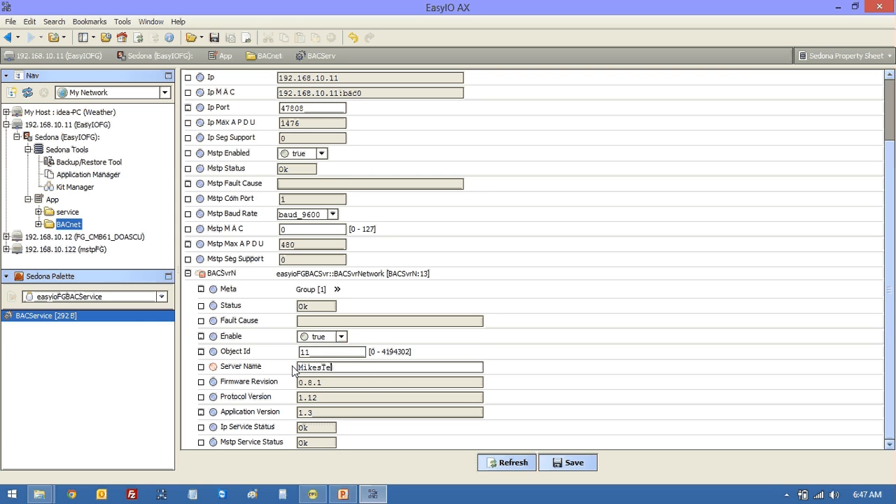
{"action": "type", "text": "tFG"}
{"action": "left_click", "coordinate": [565, 460]}
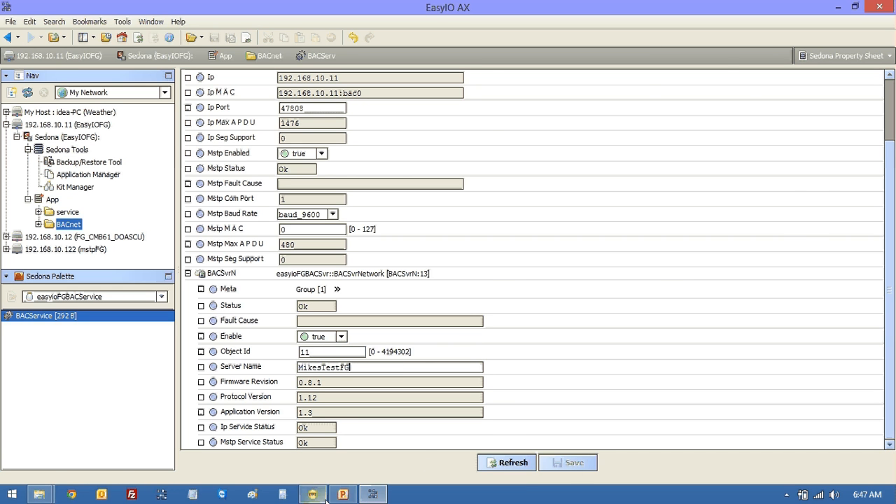
{"action": "key", "text": "alt+Tab"}
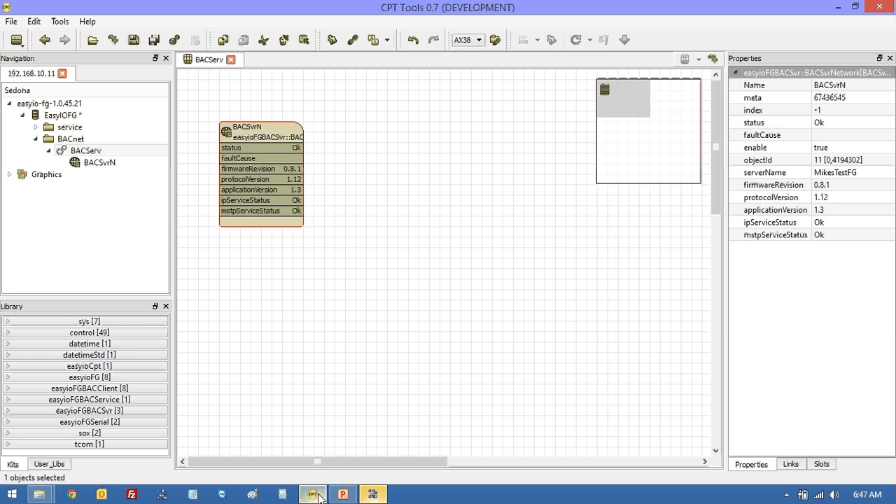
{"action": "double_click", "coordinate": [264, 136]}
{"action": "left_click", "coordinate": [121, 163]}
{"action": "double_click", "coordinate": [71, 138]}
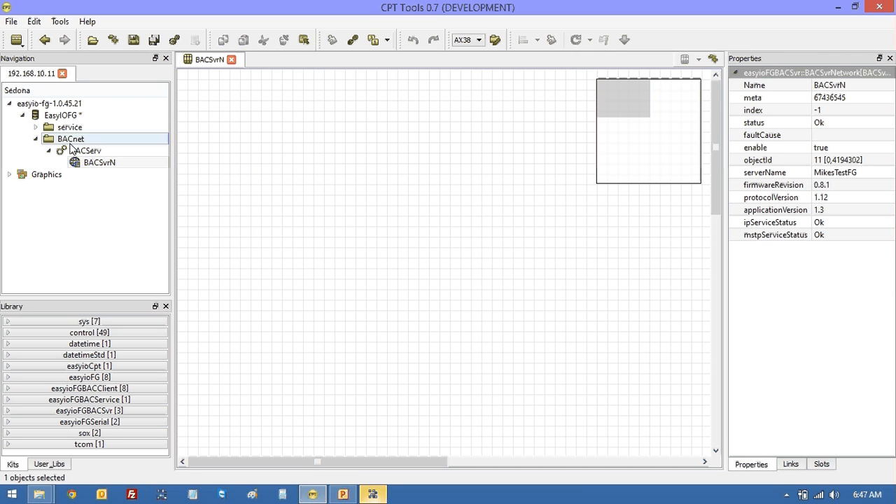
{"action": "left_click", "coordinate": [338, 169]}
{"action": "double_click", "coordinate": [338, 170]}
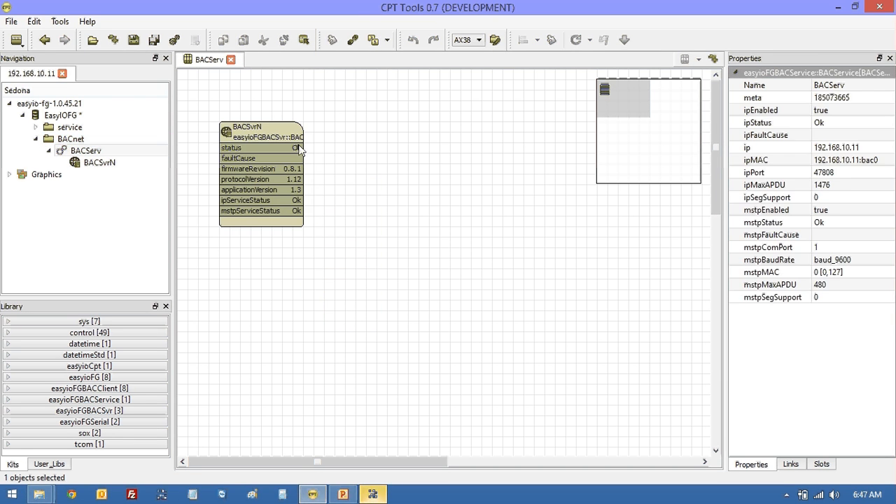
{"action": "left_click", "coordinate": [259, 135]}
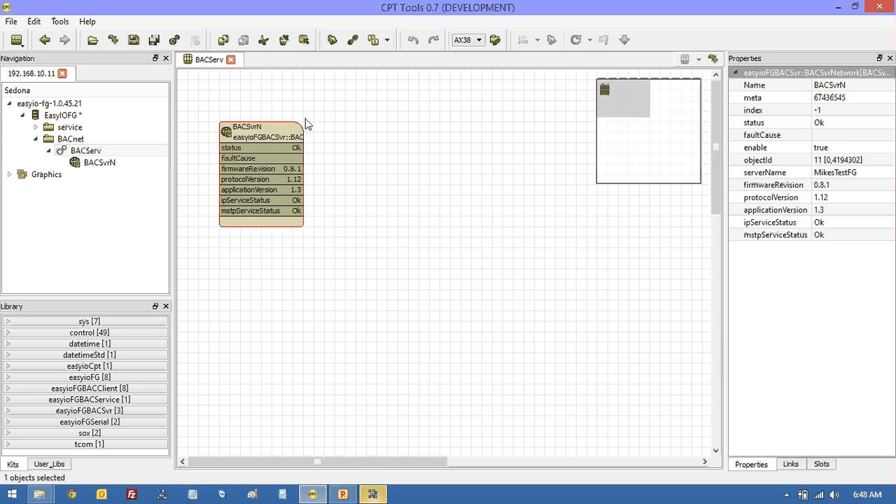
{"action": "left_click", "coordinate": [833, 173]}
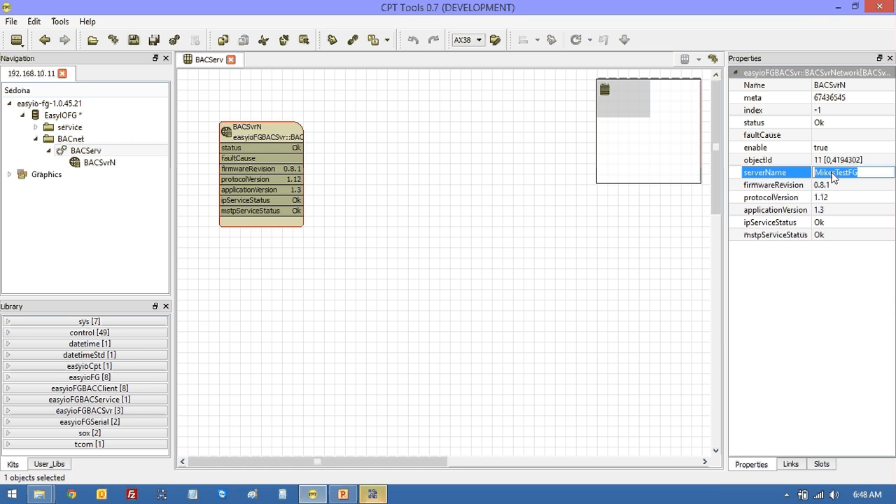
{"action": "double_click", "coordinate": [264, 135]}
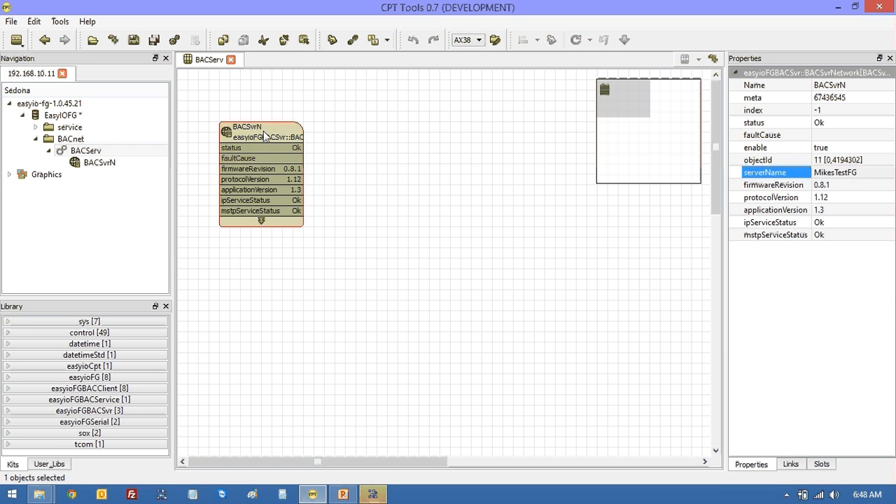
- Add an easyioFGBACSvr > BACSvrAV analog value point to BACSvrN and rename it SetP1
{"action": "right_click", "coordinate": [206, 124]}
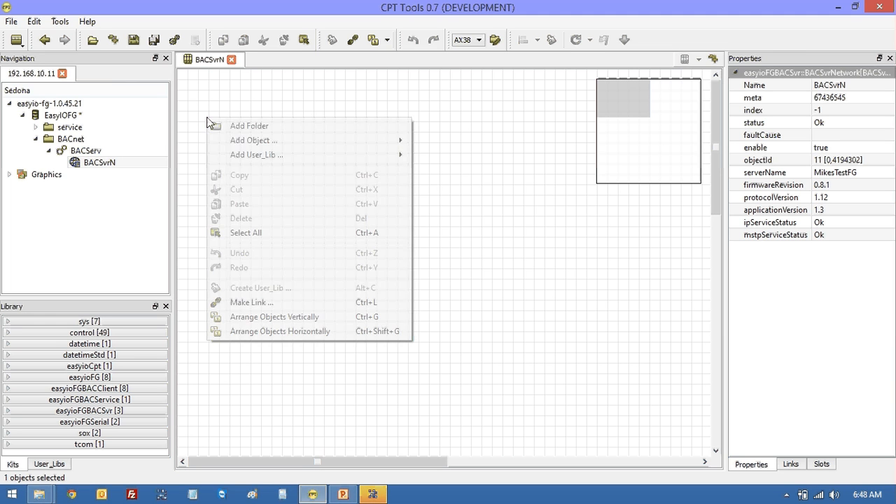
{"action": "mouse_move", "coordinate": [254, 140]}
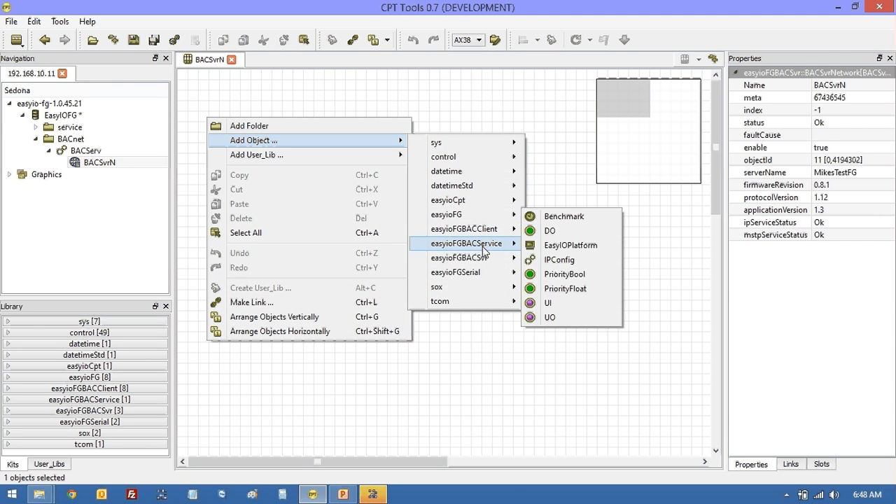
{"action": "mouse_move", "coordinate": [495, 258]}
{"action": "left_click", "coordinate": [556, 261]}
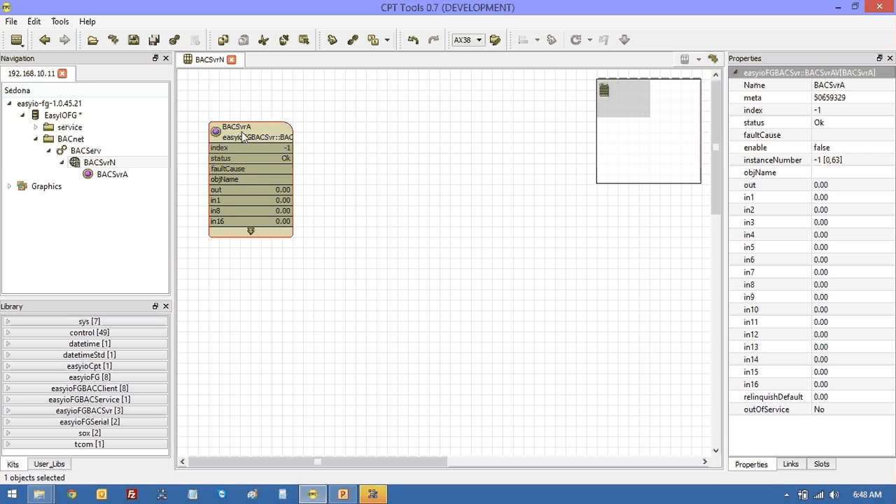
{"action": "left_click", "coordinate": [842, 88]}
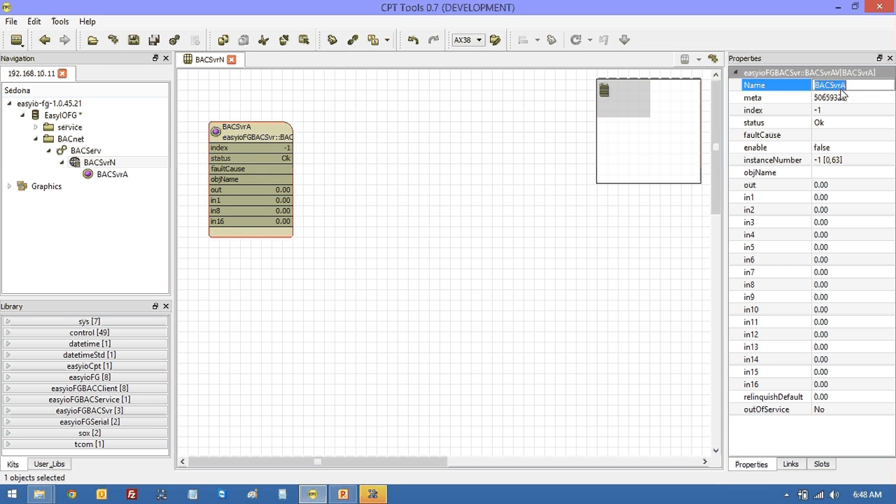
{"action": "type", "text": "Se"}
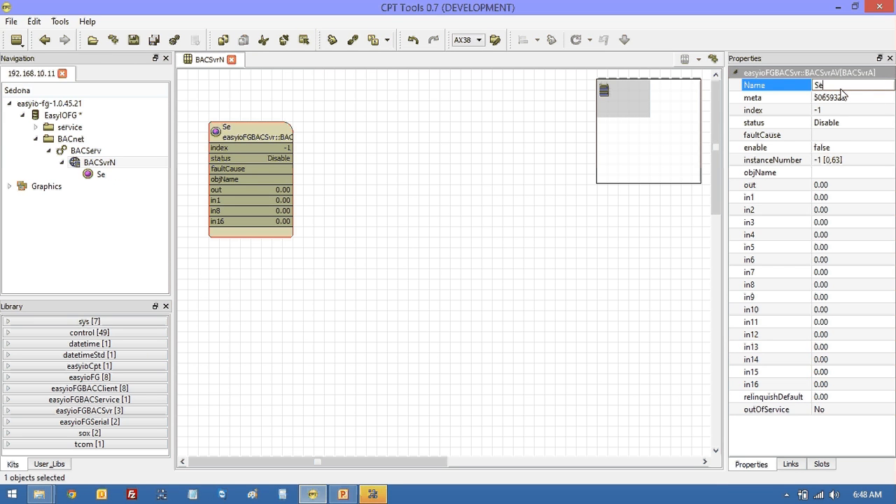
{"action": "type", "text": "tP1"}
{"action": "key", "text": "Return"}
- Set SetP1's enable to true and its instanceNumber to 0
{"action": "left_click", "coordinate": [829, 148]}
{"action": "left_click", "coordinate": [830, 148]}
{"action": "left_click", "coordinate": [831, 168]}
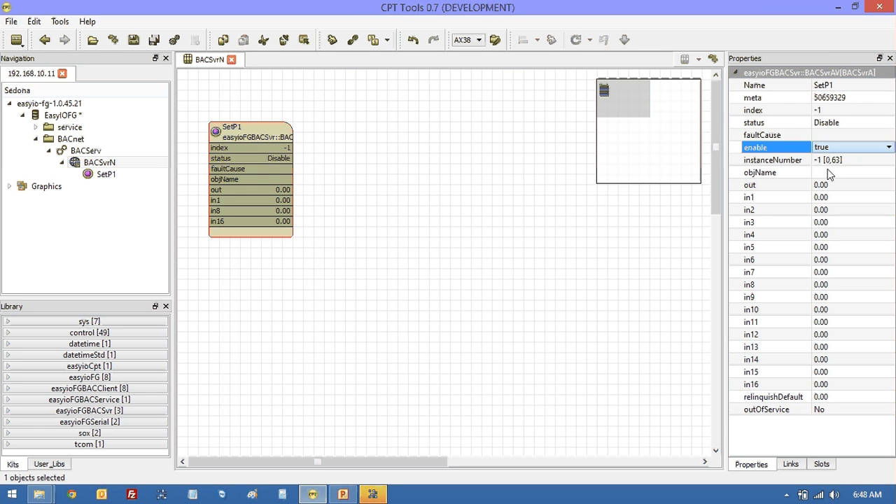
{"action": "left_click", "coordinate": [832, 161]}
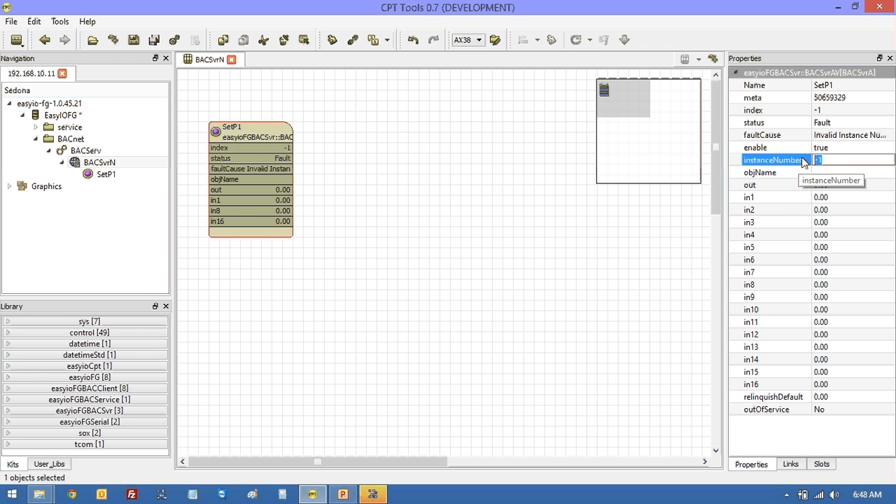
{"action": "type", "text": "0"}
{"action": "left_click", "coordinate": [826, 149]}
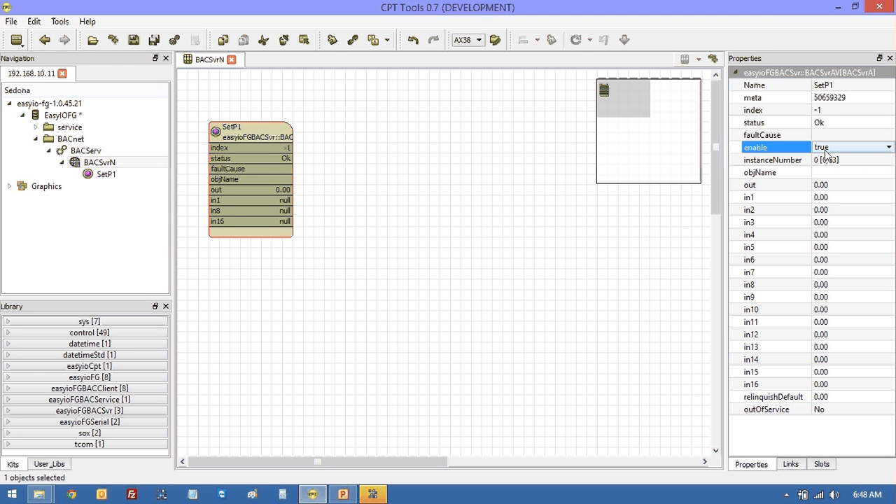
{"action": "left_click", "coordinate": [823, 173]}
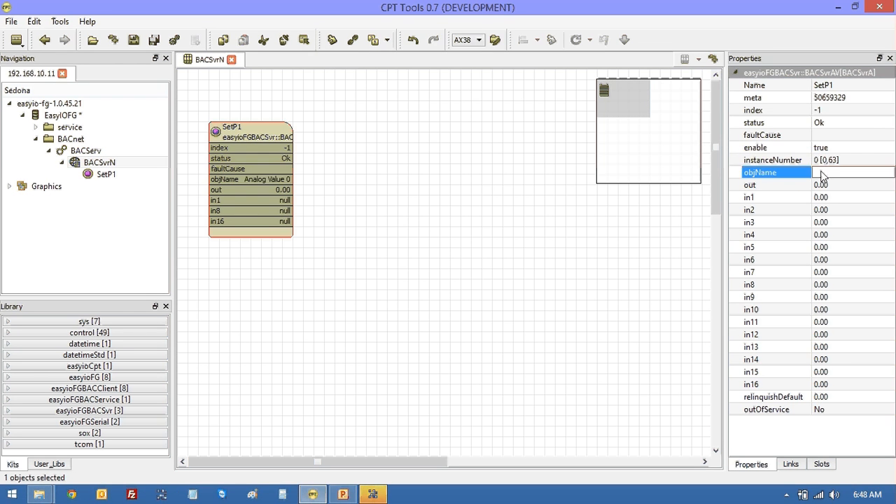
- Use the setObjName action to give SetP1 the object name MikesRoomTestTestPoint
{"action": "right_click", "coordinate": [243, 136]}
{"action": "mouse_move", "coordinate": [276, 190]}
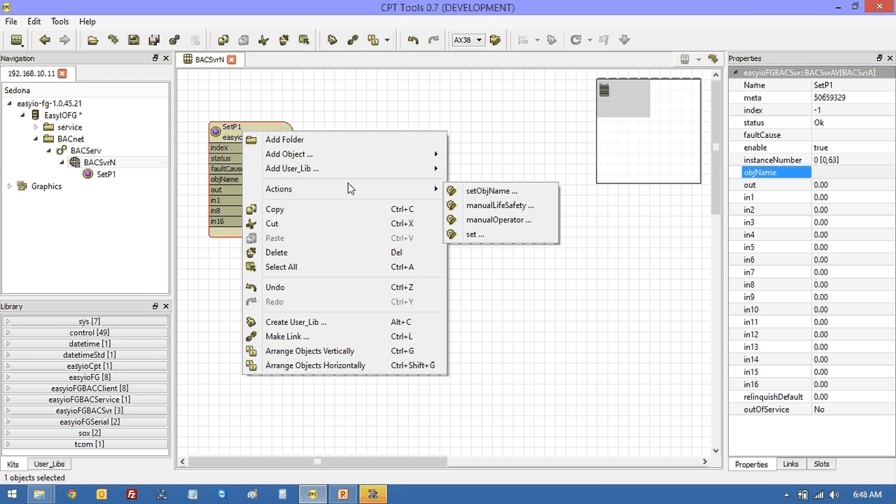
{"action": "left_click", "coordinate": [490, 191]}
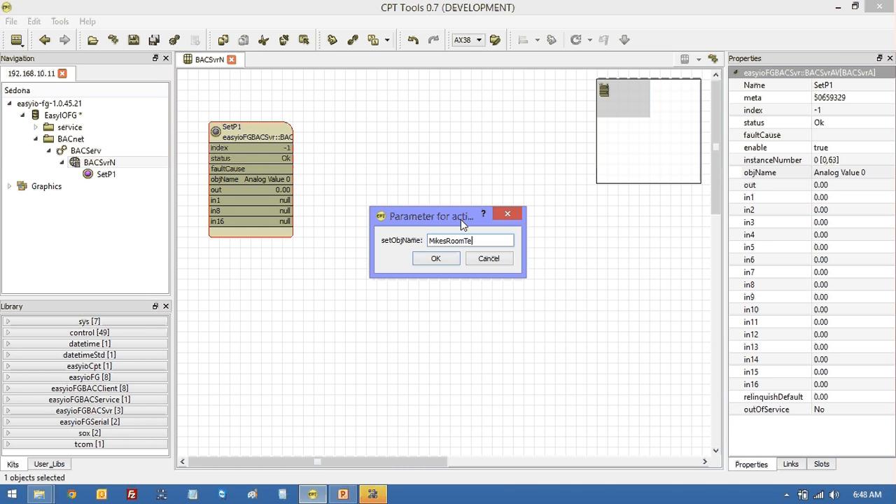
{"action": "type", "text": "MikesRoomTestTestPoint"}
{"action": "left_click", "coordinate": [436, 259]}
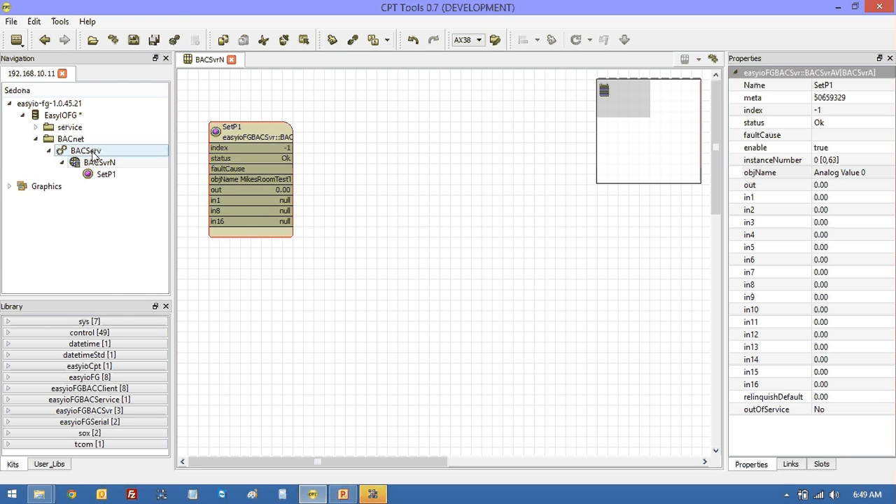
{"action": "left_click", "coordinate": [373, 495]}
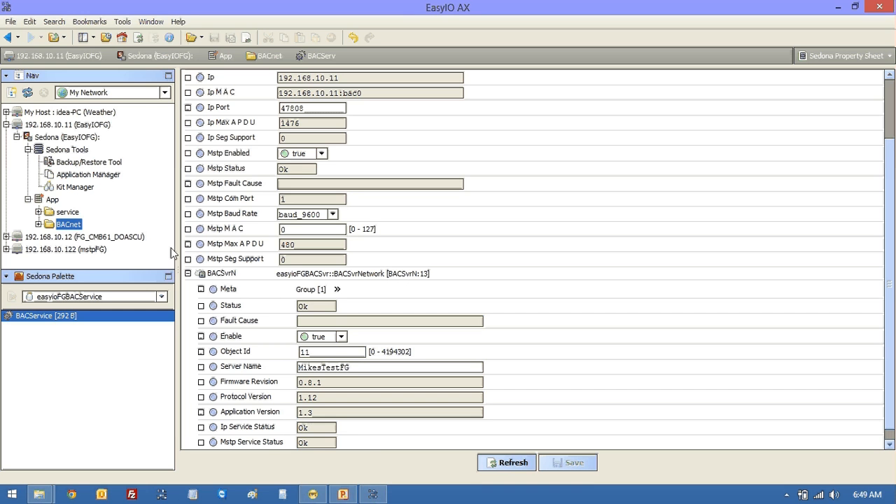
- In BACServ's property sheet, expand BACSvrN and SetP1 to confirm object name MikesRoomTestTestPoint
{"action": "double_click", "coordinate": [49, 226]}
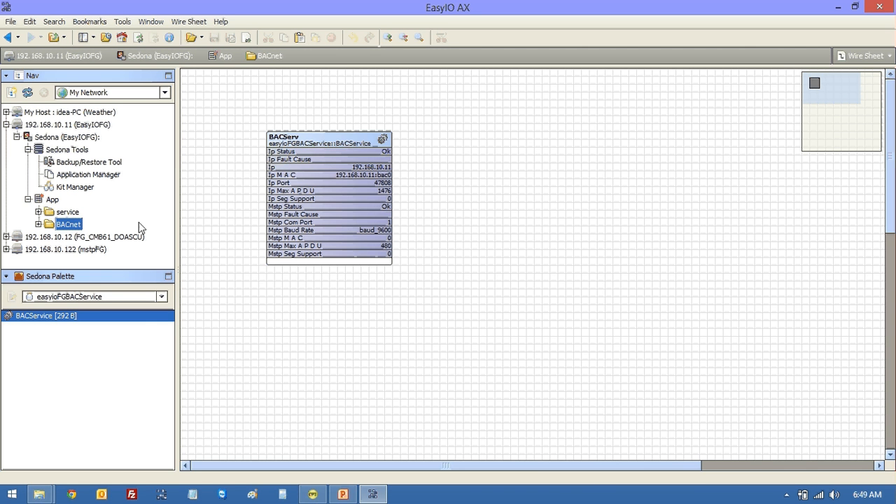
{"action": "double_click", "coordinate": [314, 139]}
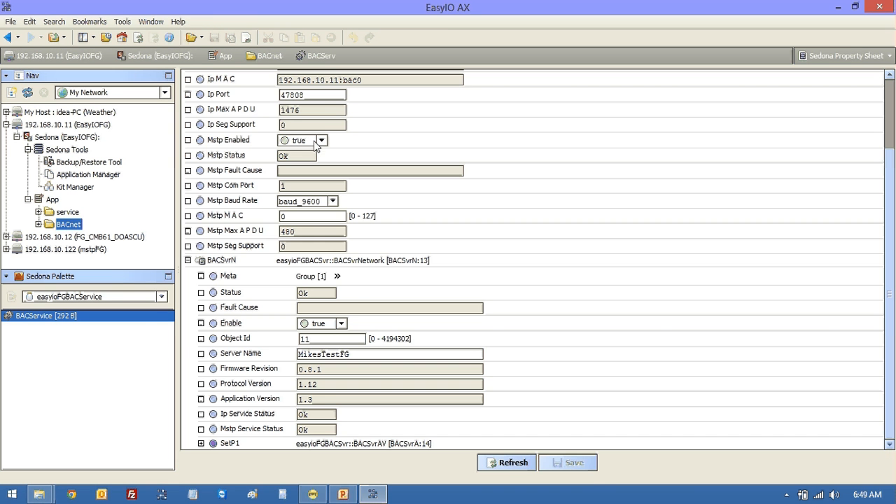
{"action": "left_click", "coordinate": [187, 261]}
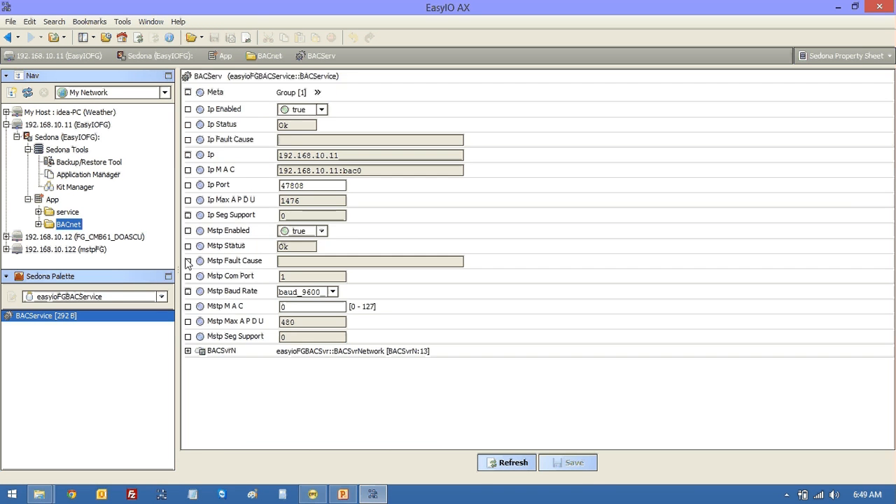
{"action": "left_click", "coordinate": [187, 350]}
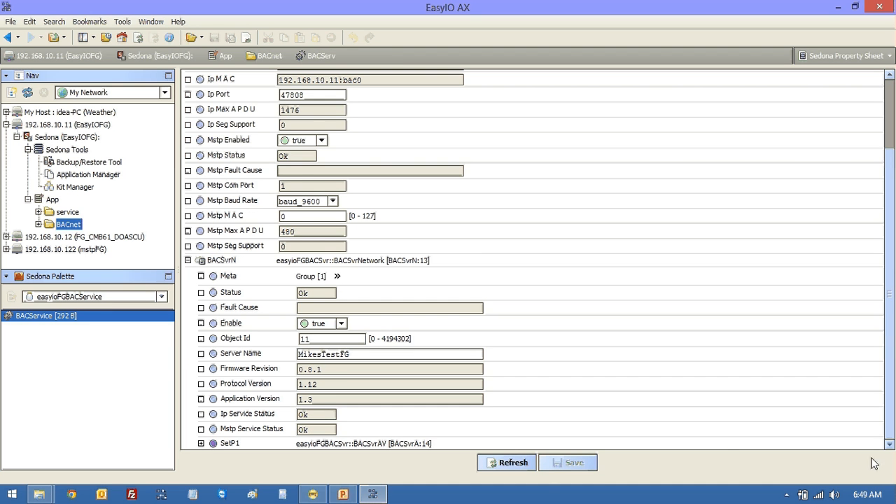
{"action": "left_click", "coordinate": [201, 443]}
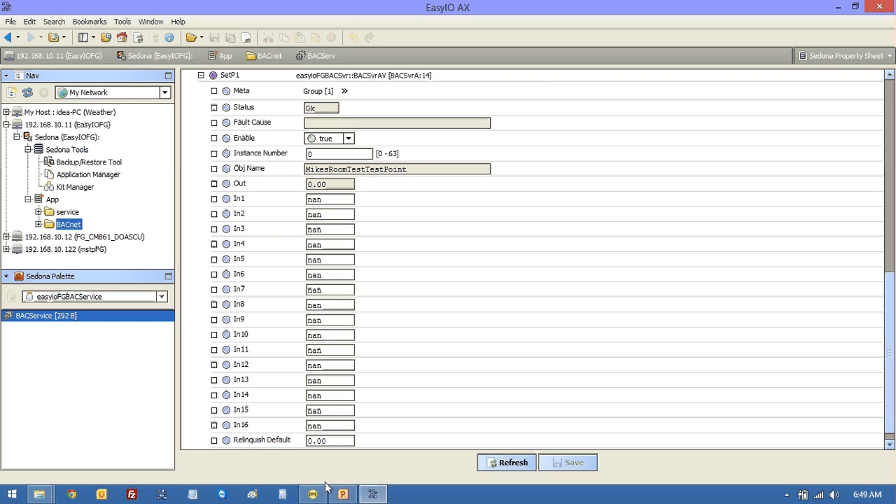
{"action": "mouse_move", "coordinate": [325, 493]}
{"action": "left_click", "coordinate": [313, 494]}
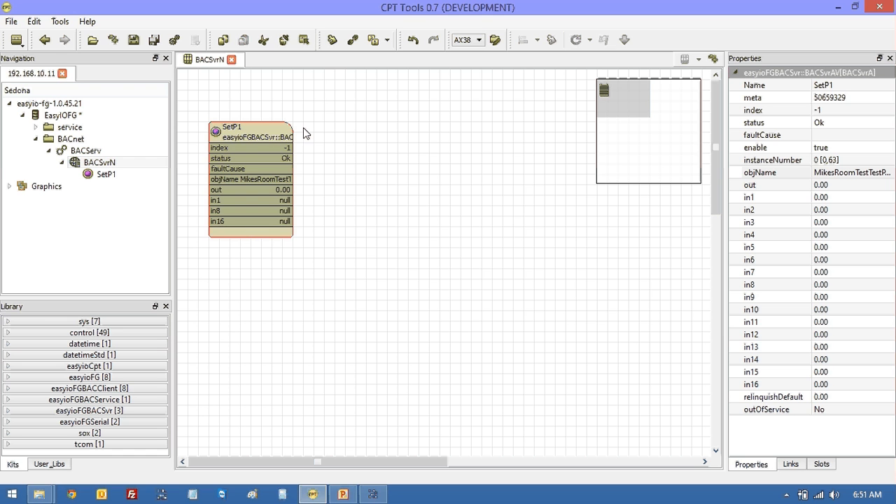
{"action": "right_click", "coordinate": [362, 125]}
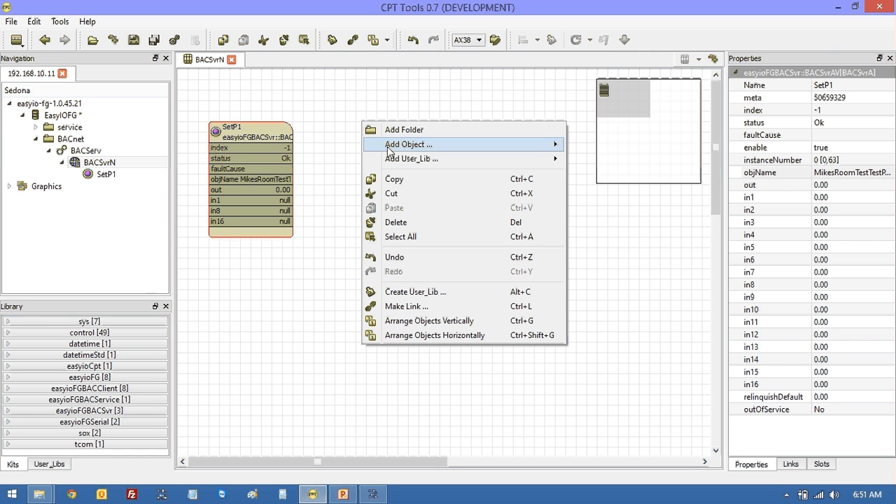
{"action": "mouse_move", "coordinate": [391, 147]}
{"action": "mouse_move", "coordinate": [568, 151]}
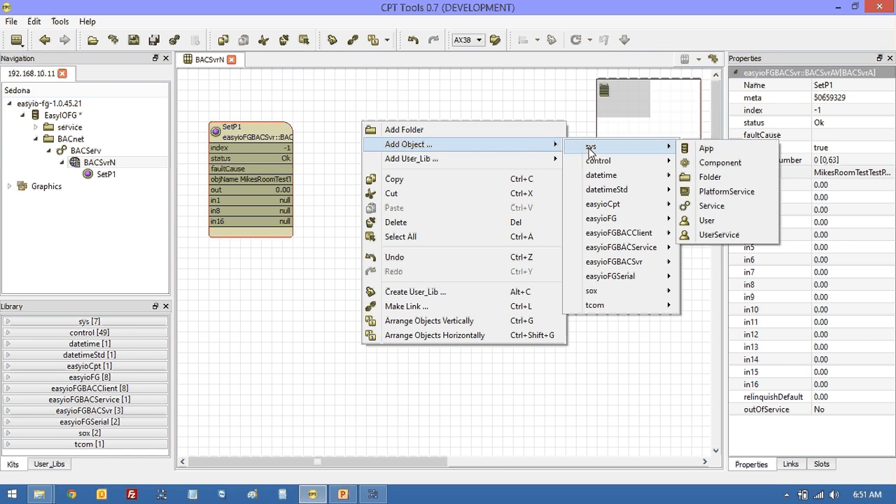
{"action": "left_click", "coordinate": [432, 104]}
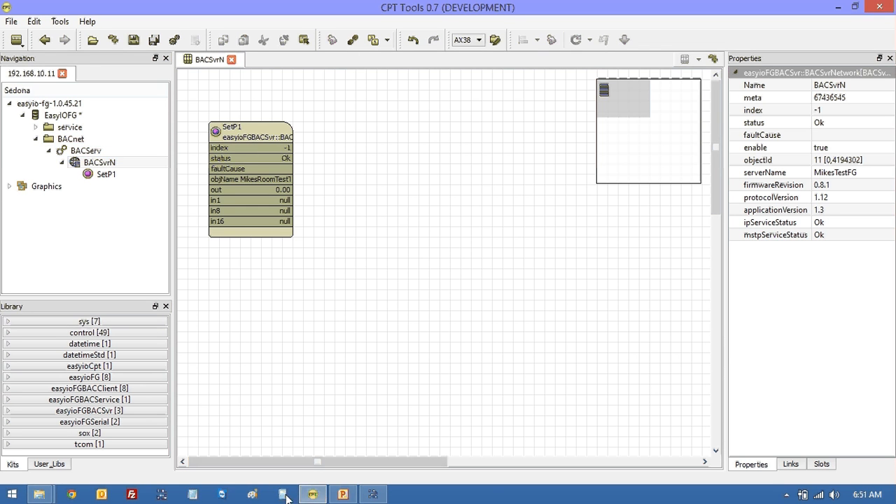
- Expand BACnet > BACServ in the Nav tree and open BACServ's Views > Wire Sheet
{"action": "left_click", "coordinate": [372, 494]}
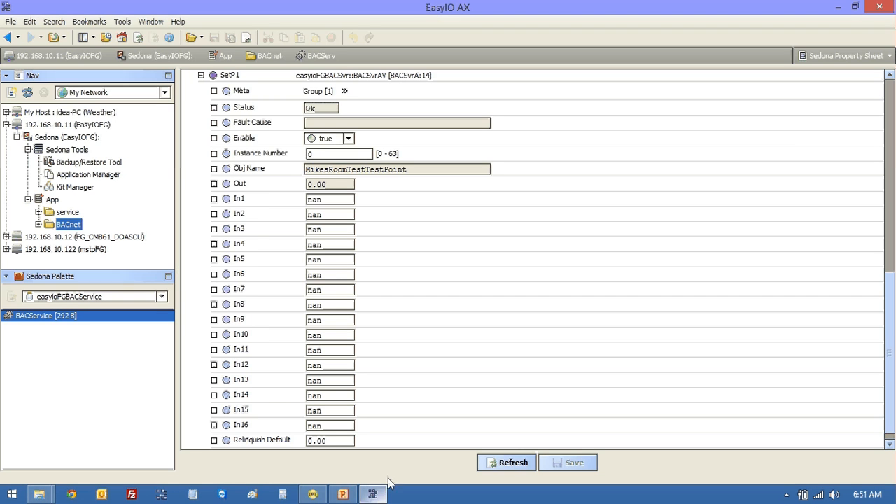
{"action": "right_click", "coordinate": [231, 76]}
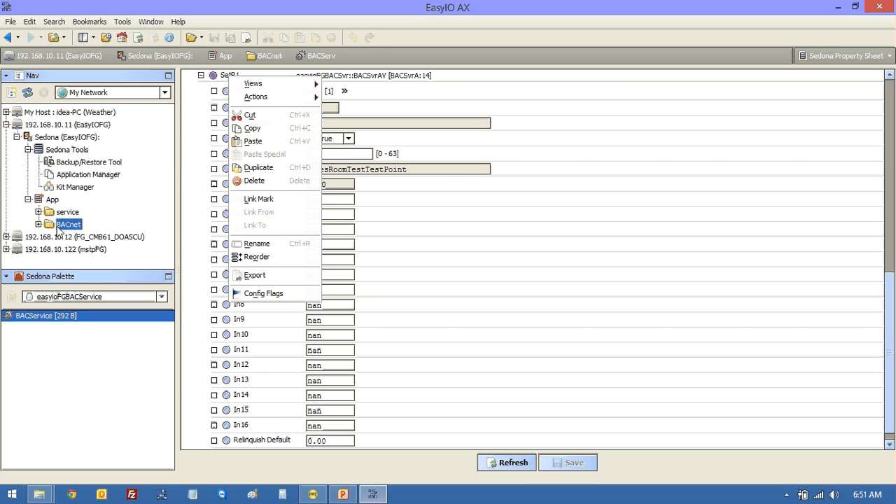
{"action": "double_click", "coordinate": [60, 226]}
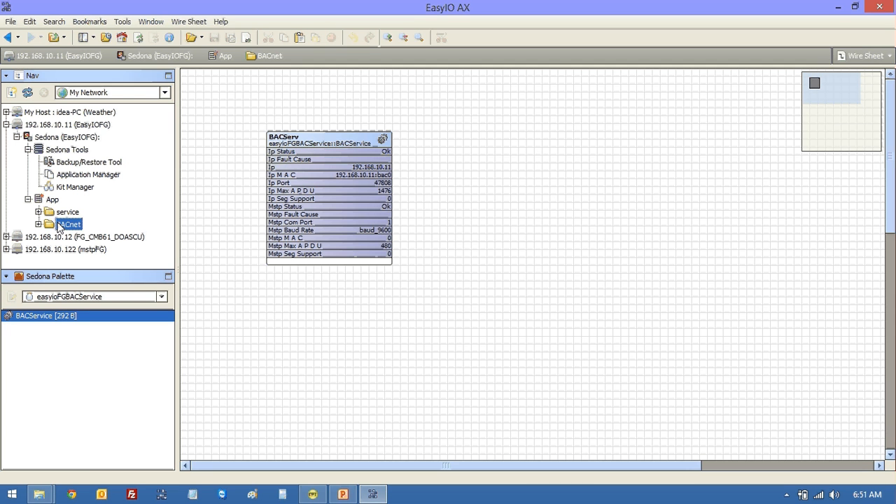
{"action": "double_click", "coordinate": [335, 140]}
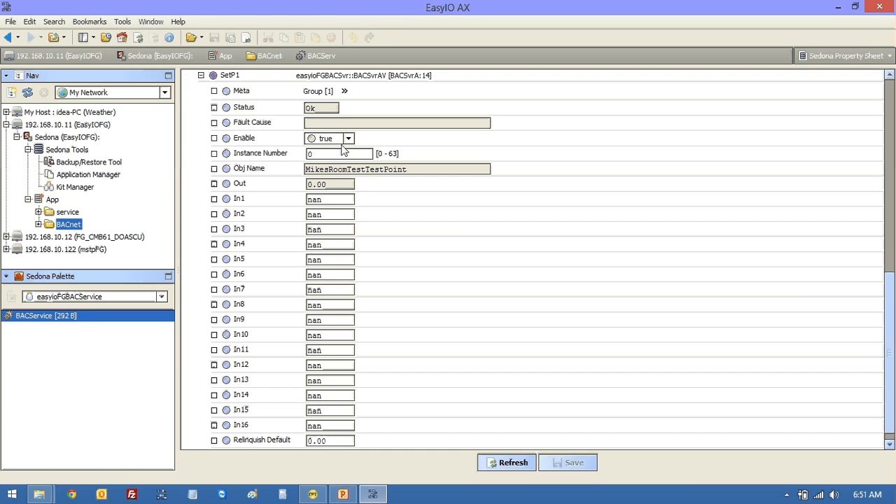
{"action": "left_click", "coordinate": [201, 75]}
{"action": "left_click", "coordinate": [39, 224]}
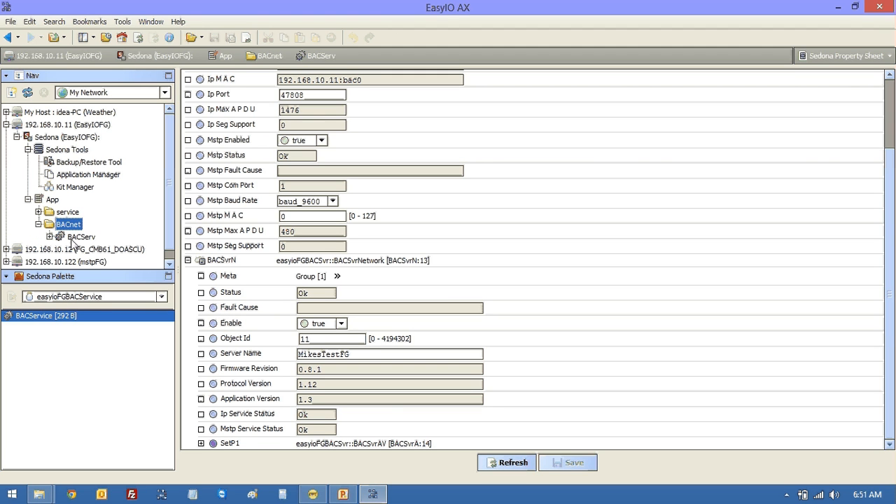
{"action": "left_click", "coordinate": [49, 237]}
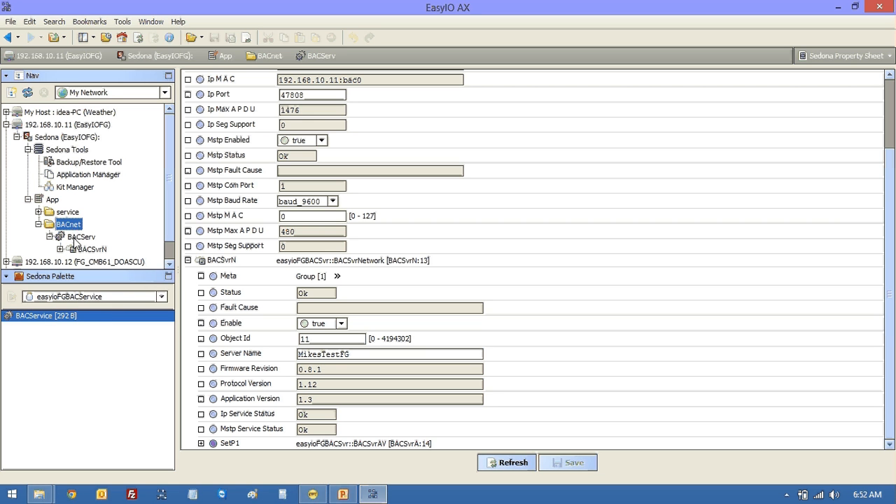
{"action": "right_click", "coordinate": [75, 239]}
{"action": "mouse_move", "coordinate": [104, 251]}
{"action": "left_click", "coordinate": [218, 260]}
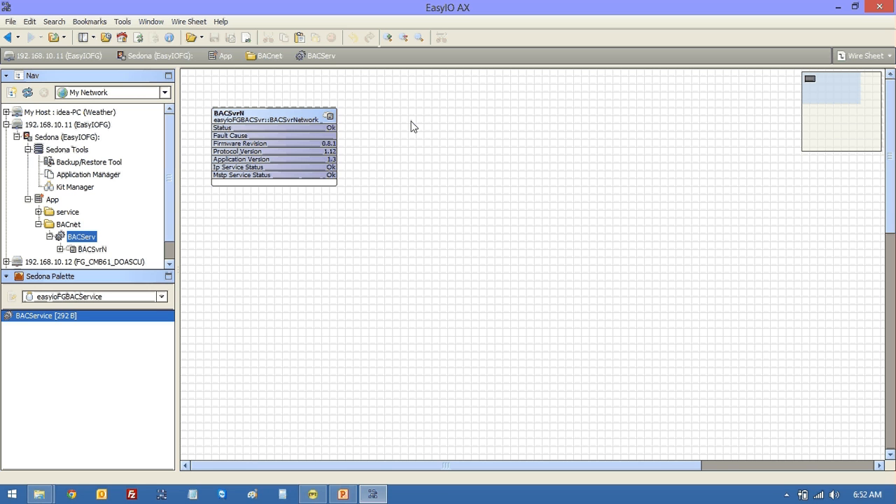
- Drop a BACnetClientNetwork from the easyioFGBACClient palette onto BACServ, named BACnetC
{"action": "left_click", "coordinate": [161, 297]}
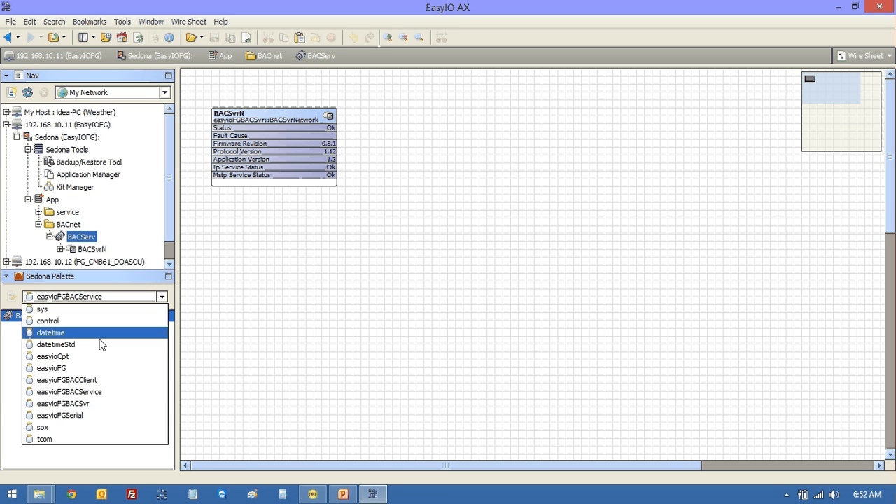
{"action": "left_click", "coordinate": [86, 380]}
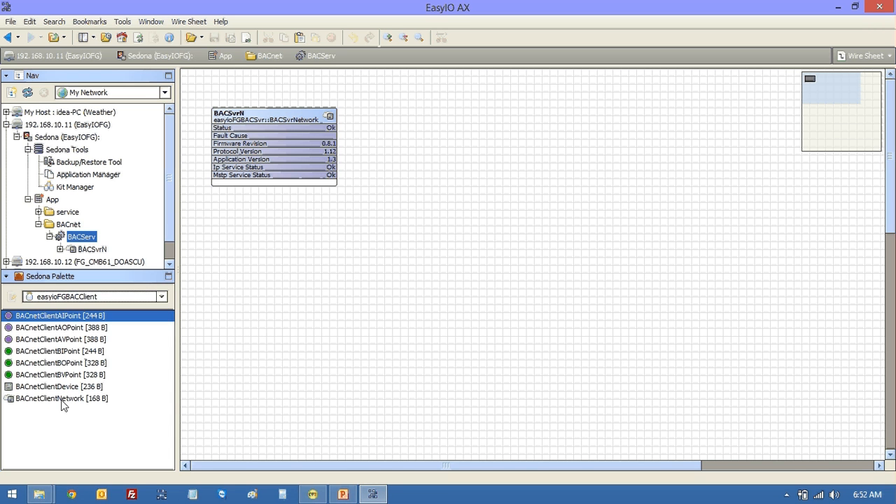
{"action": "left_click_drag", "start_coordinate": [62, 399], "coordinate": [444, 135]}
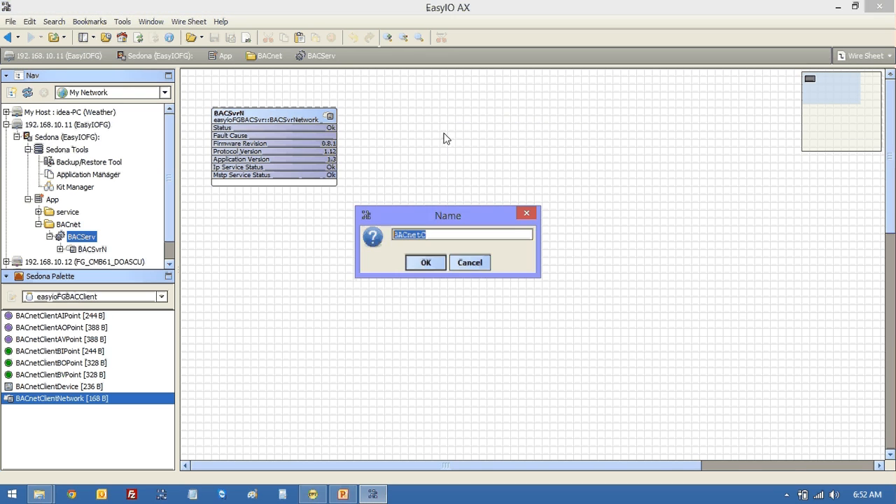
{"action": "left_click", "coordinate": [421, 262]}
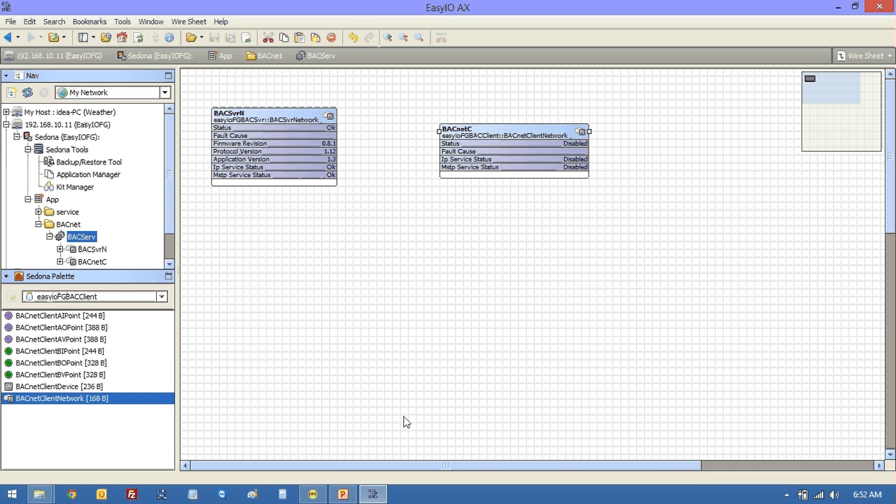
{"action": "left_click", "coordinate": [312, 495]}
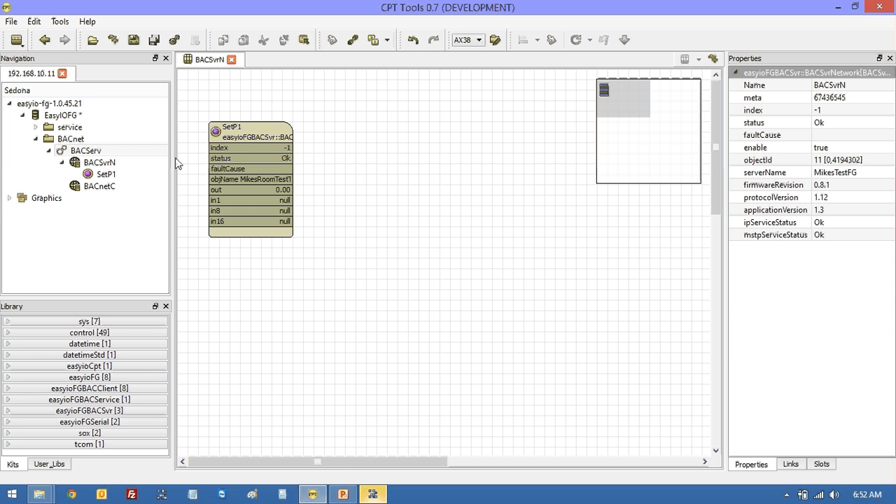
- Open BACServ's wiresheet, move BACnetC beside BACSvrN, and set its enable to true
{"action": "double_click", "coordinate": [84, 137]}
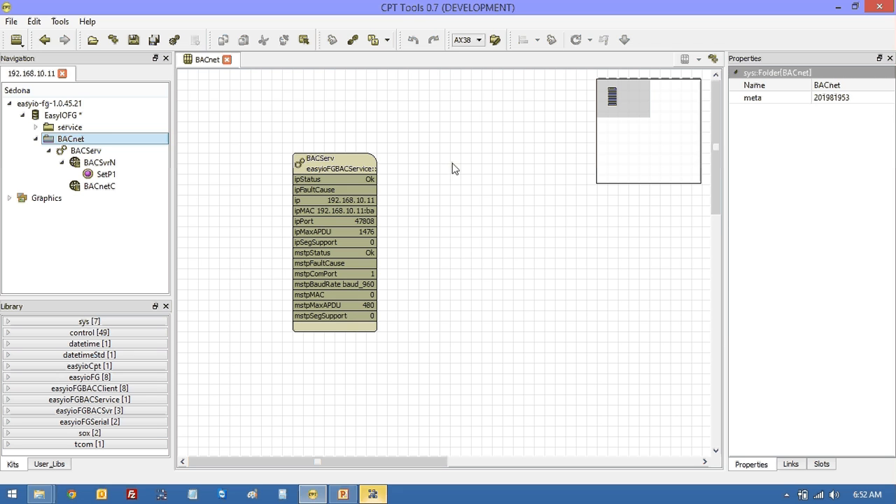
{"action": "left_click_drag", "start_coordinate": [333, 163], "coordinate": [230, 89]}
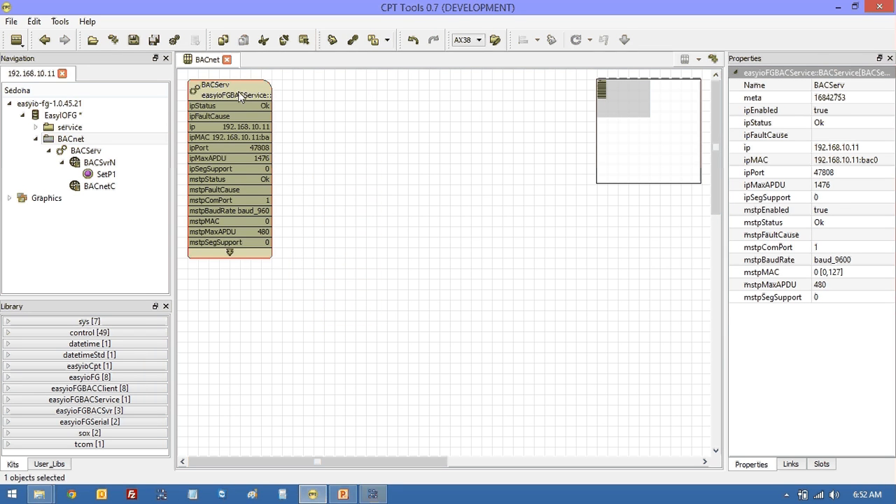
{"action": "double_click", "coordinate": [238, 93]}
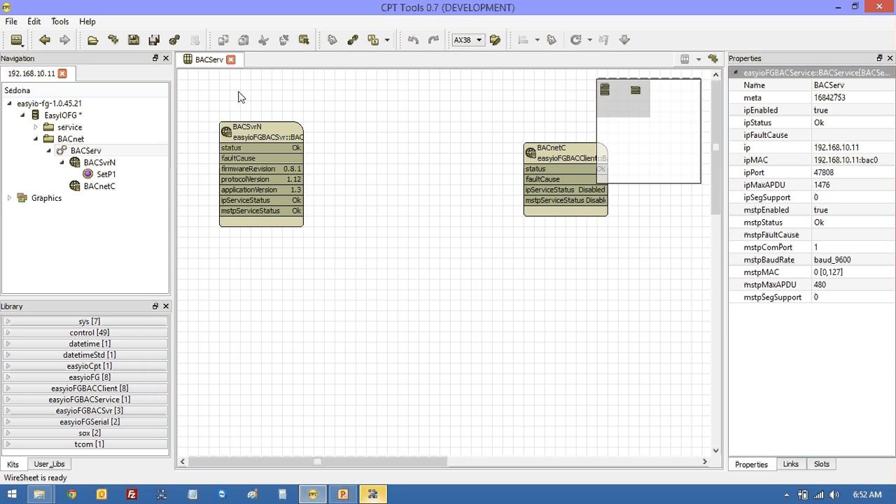
{"action": "left_click", "coordinate": [555, 154]}
{"action": "left_click_drag", "start_coordinate": [555, 154], "coordinate": [376, 133]}
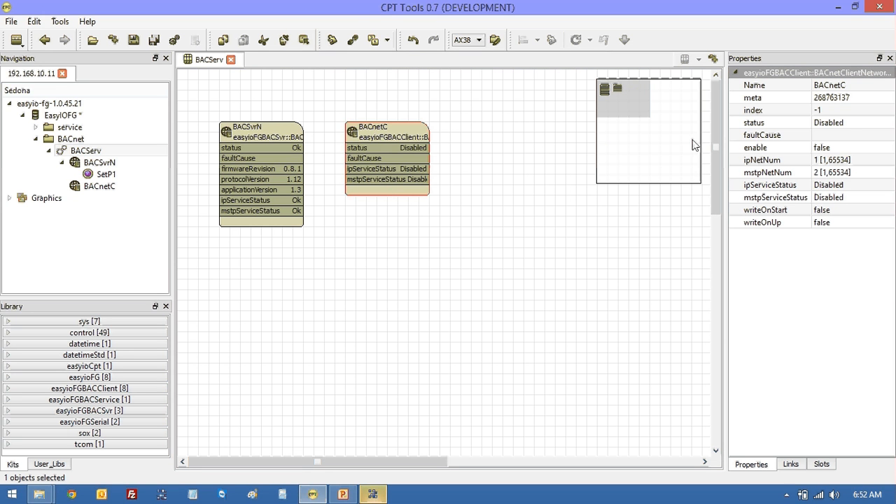
{"action": "left_click", "coordinate": [823, 148]}
{"action": "left_click", "coordinate": [824, 148]}
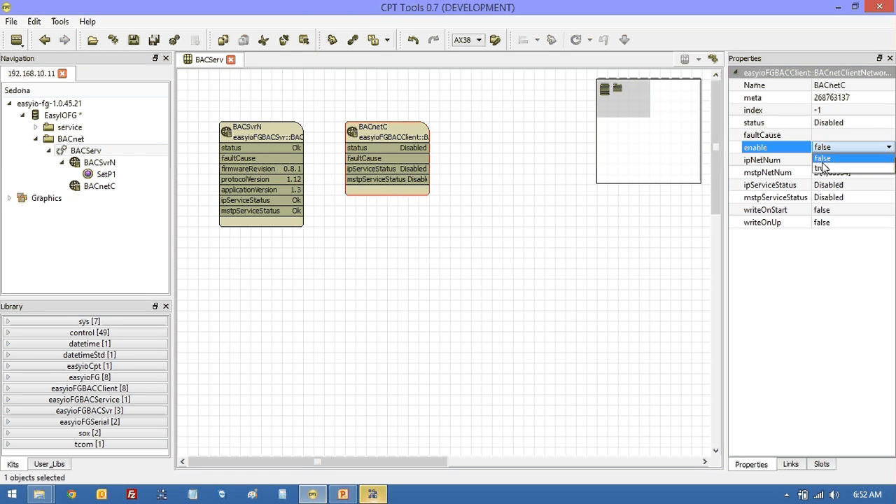
{"action": "left_click", "coordinate": [823, 169]}
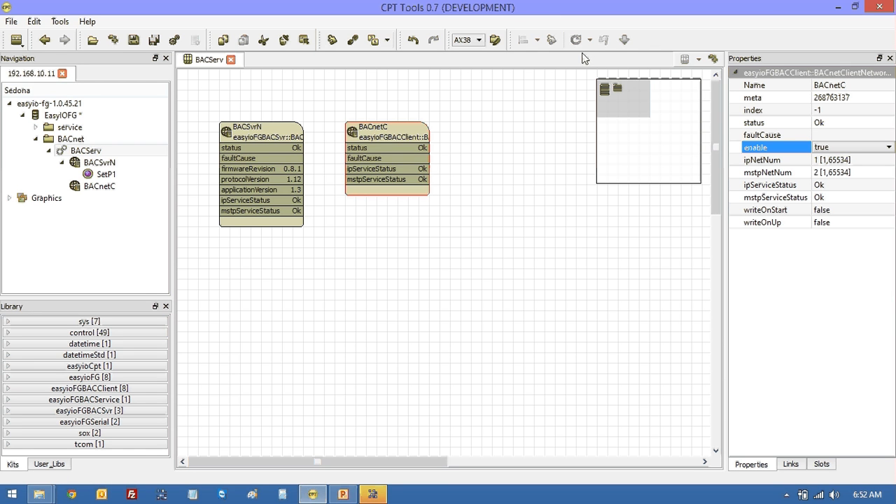
- Open the BACnetC block to show its empty Discovered Devices and Subscribed Devices lists
{"action": "double_click", "coordinate": [400, 135]}
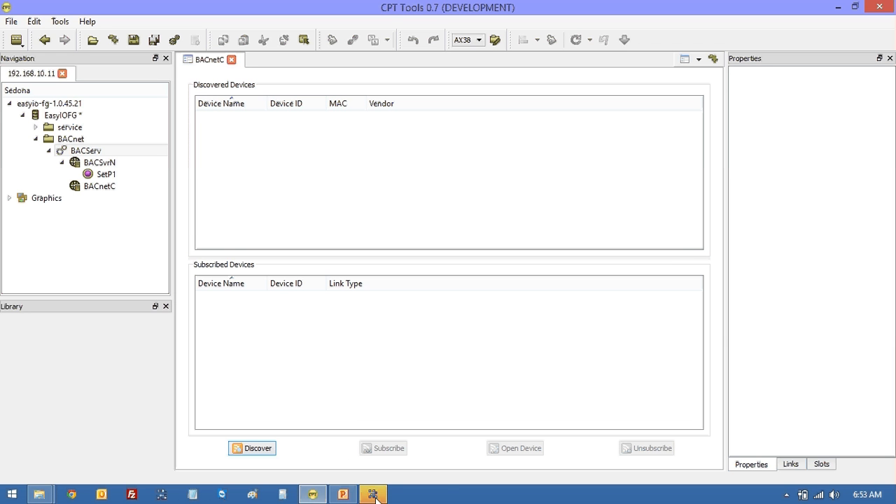
{"action": "mouse_move", "coordinate": [376, 496]}
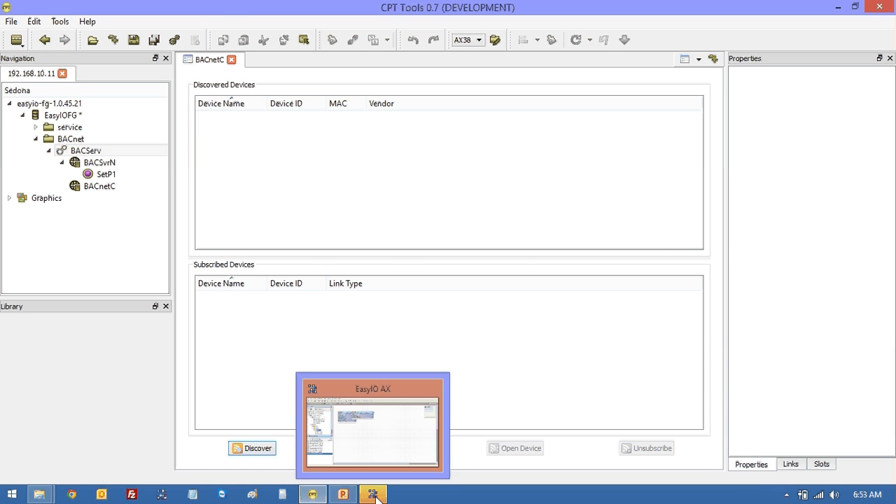
- Open BACnetC's Wire Sheet view and drop a BACnetClientDevice into it, keeping the name BACnetC
{"action": "left_click", "coordinate": [376, 495]}
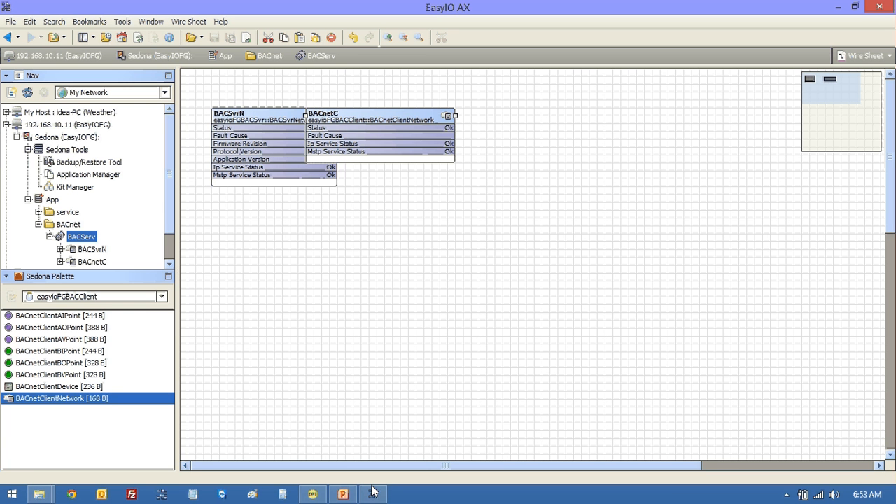
{"action": "double_click", "coordinate": [423, 120]}
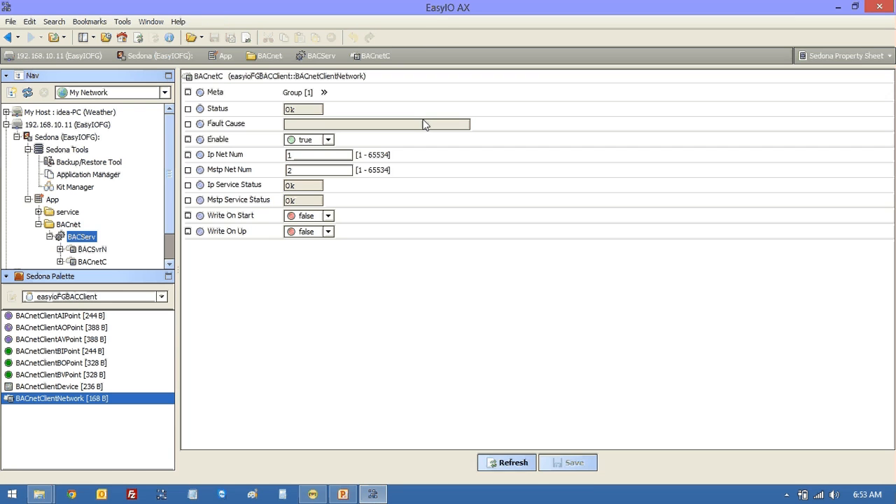
{"action": "right_click", "coordinate": [207, 77]}
{"action": "mouse_move", "coordinate": [217, 82]}
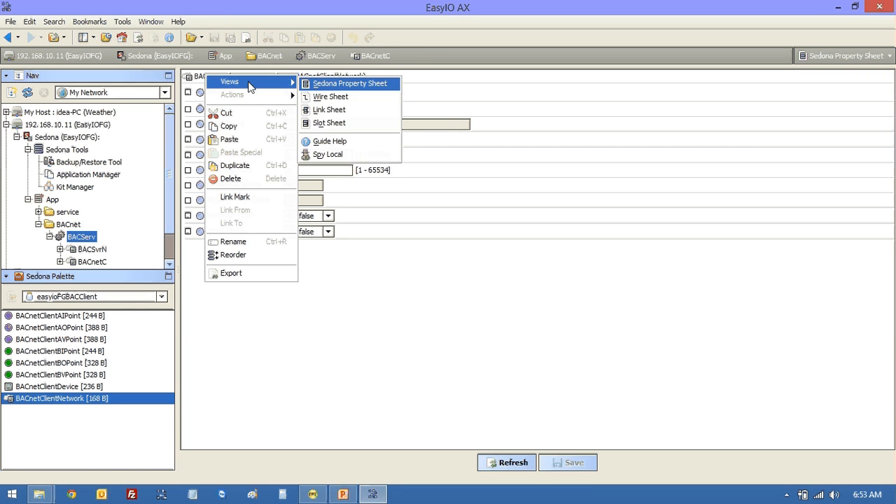
{"action": "left_click", "coordinate": [329, 97]}
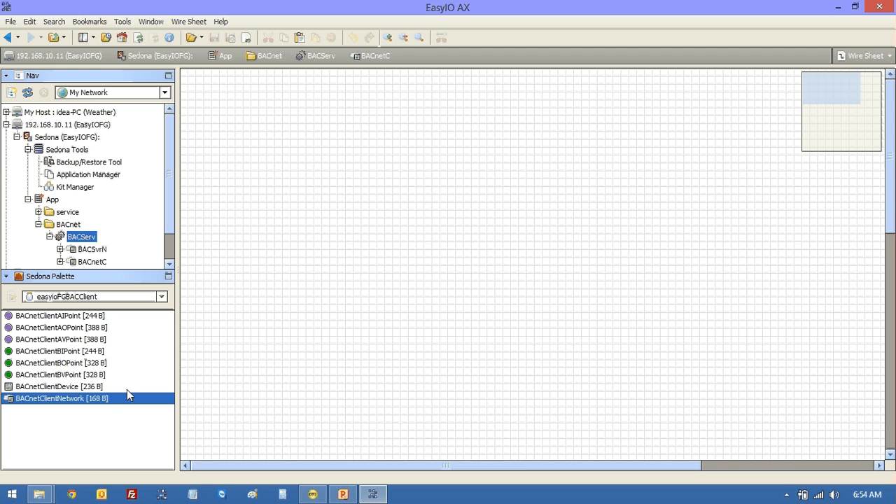
{"action": "left_click_drag", "start_coordinate": [84, 387], "coordinate": [324, 133]}
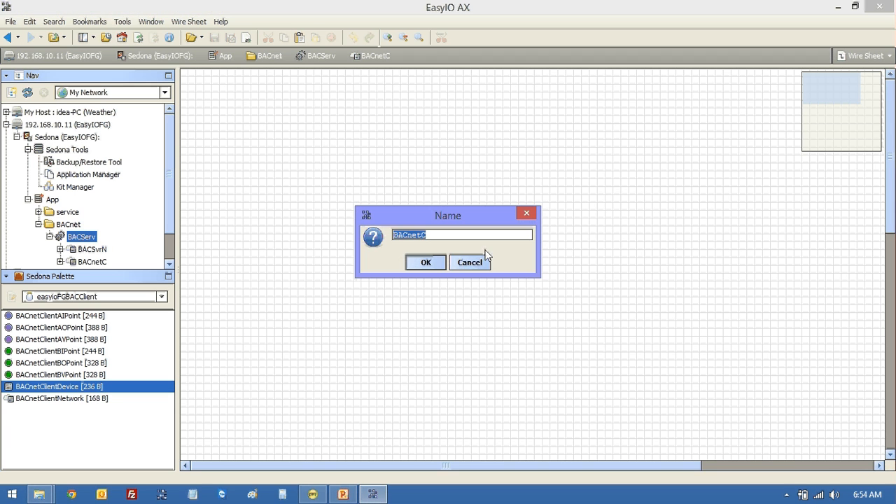
{"action": "left_click", "coordinate": [426, 262]}
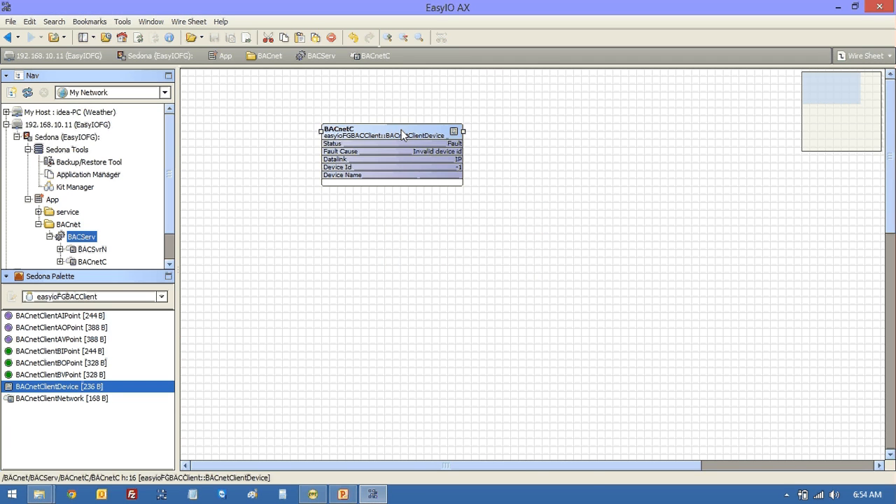
- Set the client device's Device Id to 2 and Enable to true, then save
{"action": "double_click", "coordinate": [401, 130]}
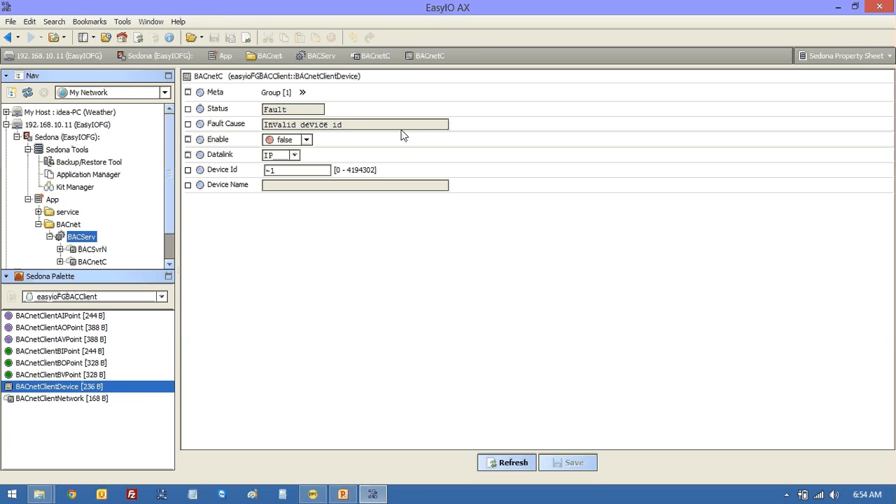
{"action": "left_click", "coordinate": [287, 171]}
{"action": "type", "text": "2"}
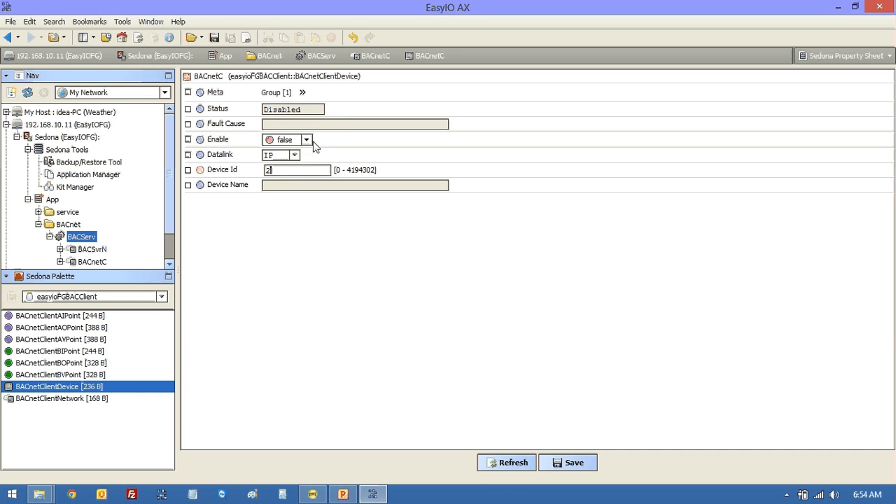
{"action": "left_click", "coordinate": [307, 141]}
{"action": "left_click", "coordinate": [293, 164]}
{"action": "left_click", "coordinate": [572, 463]}
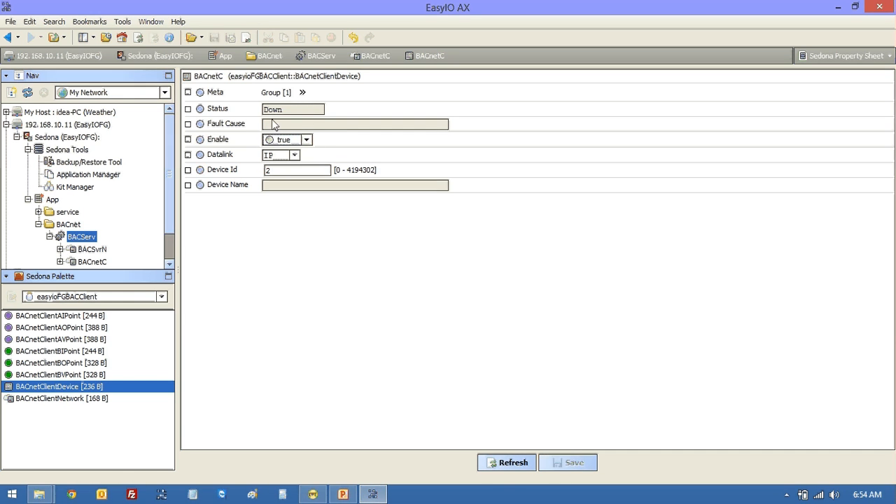